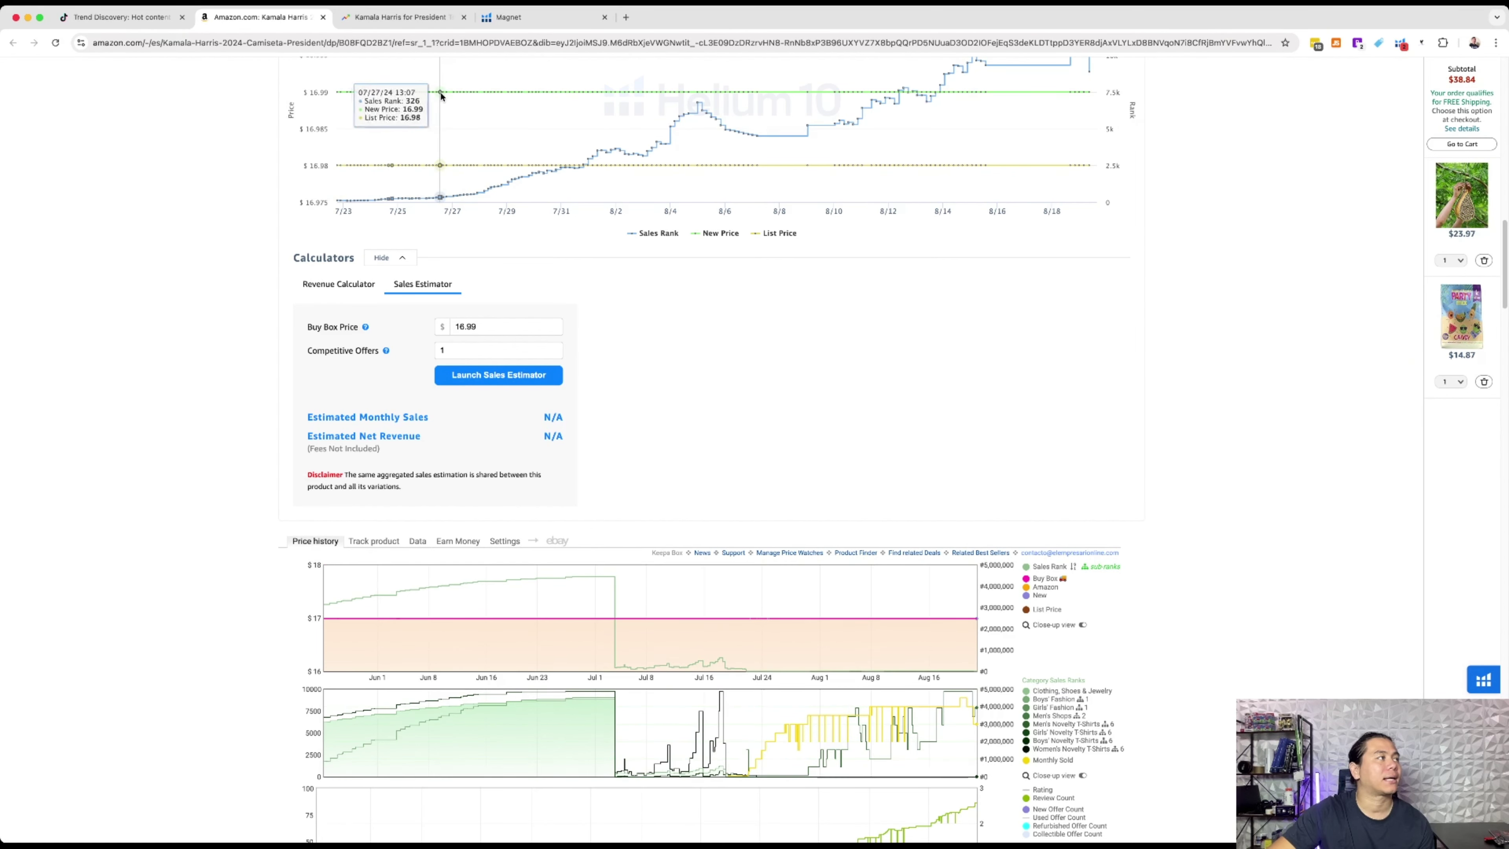
- Switch to Google Trends and examine the interest-over-time peak for the topic "Kamala Harris for President Tshirt"
{"action": "left_click", "coordinate": [418, 21]}
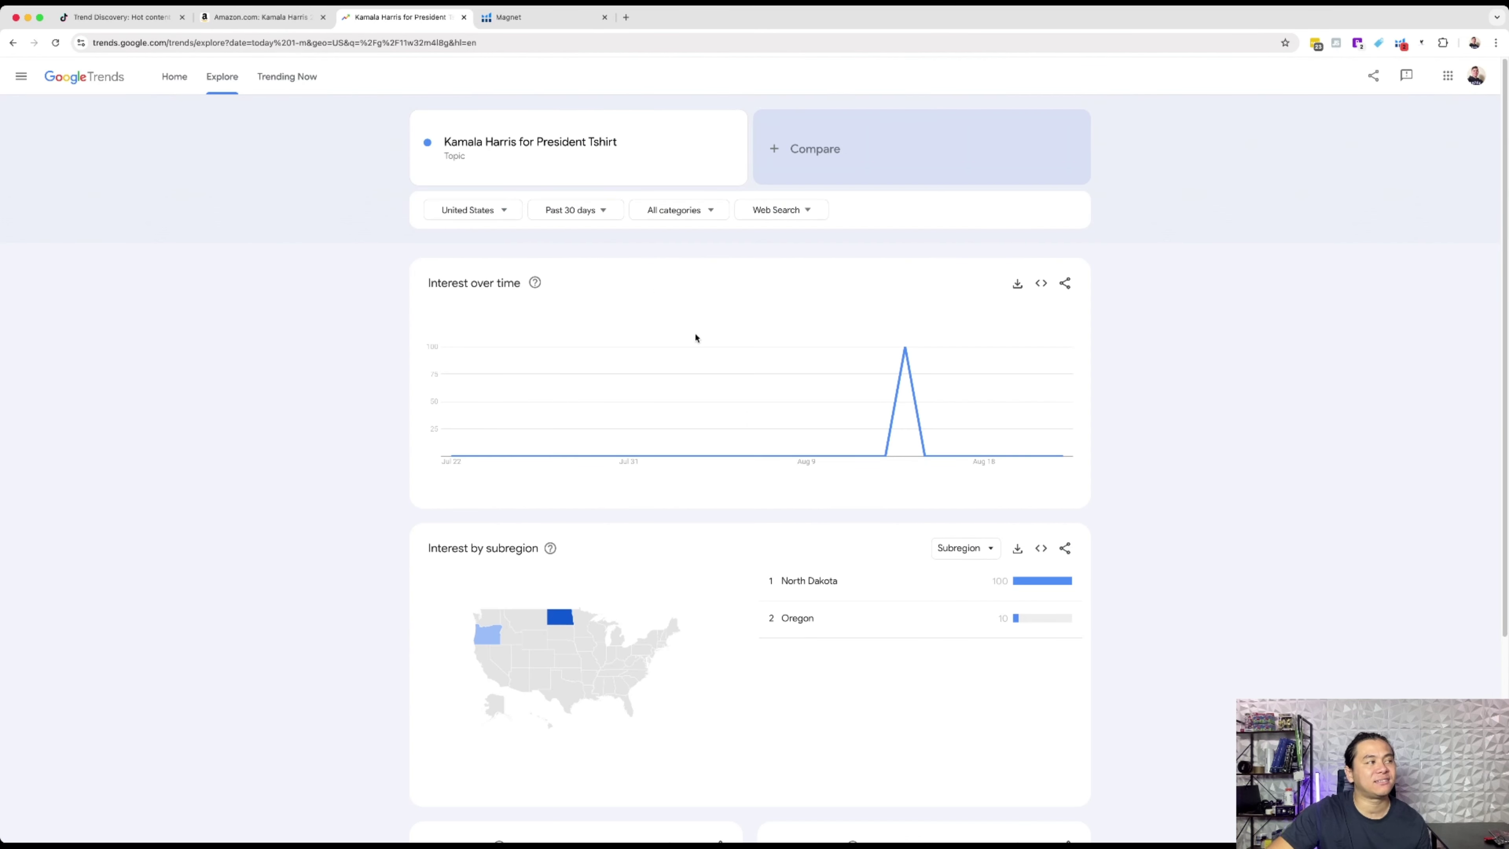
{"action": "mouse_move", "coordinate": [738, 385]}
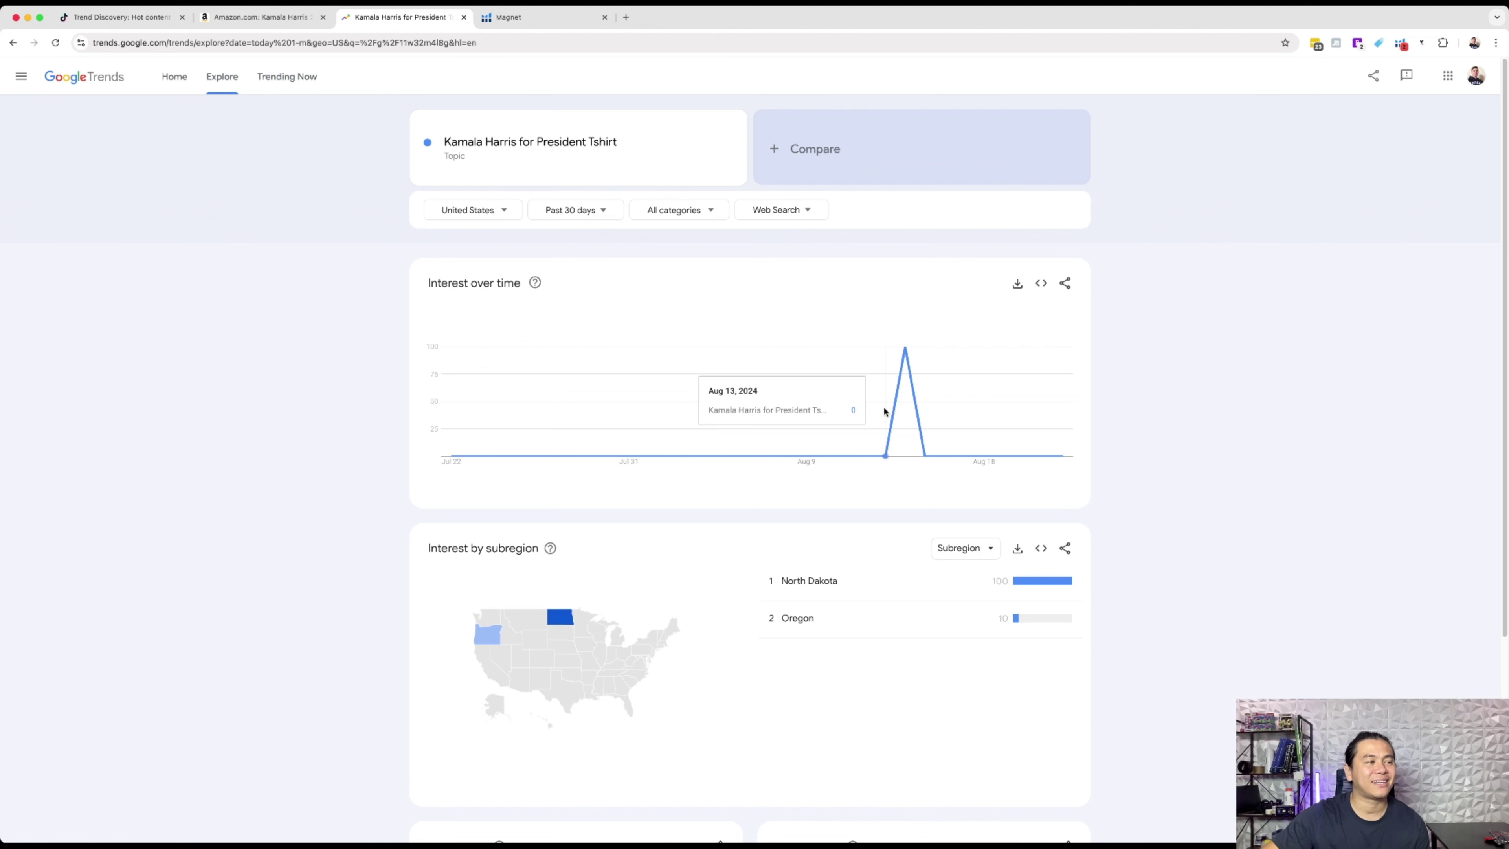
{"action": "mouse_move", "coordinate": [903, 369]}
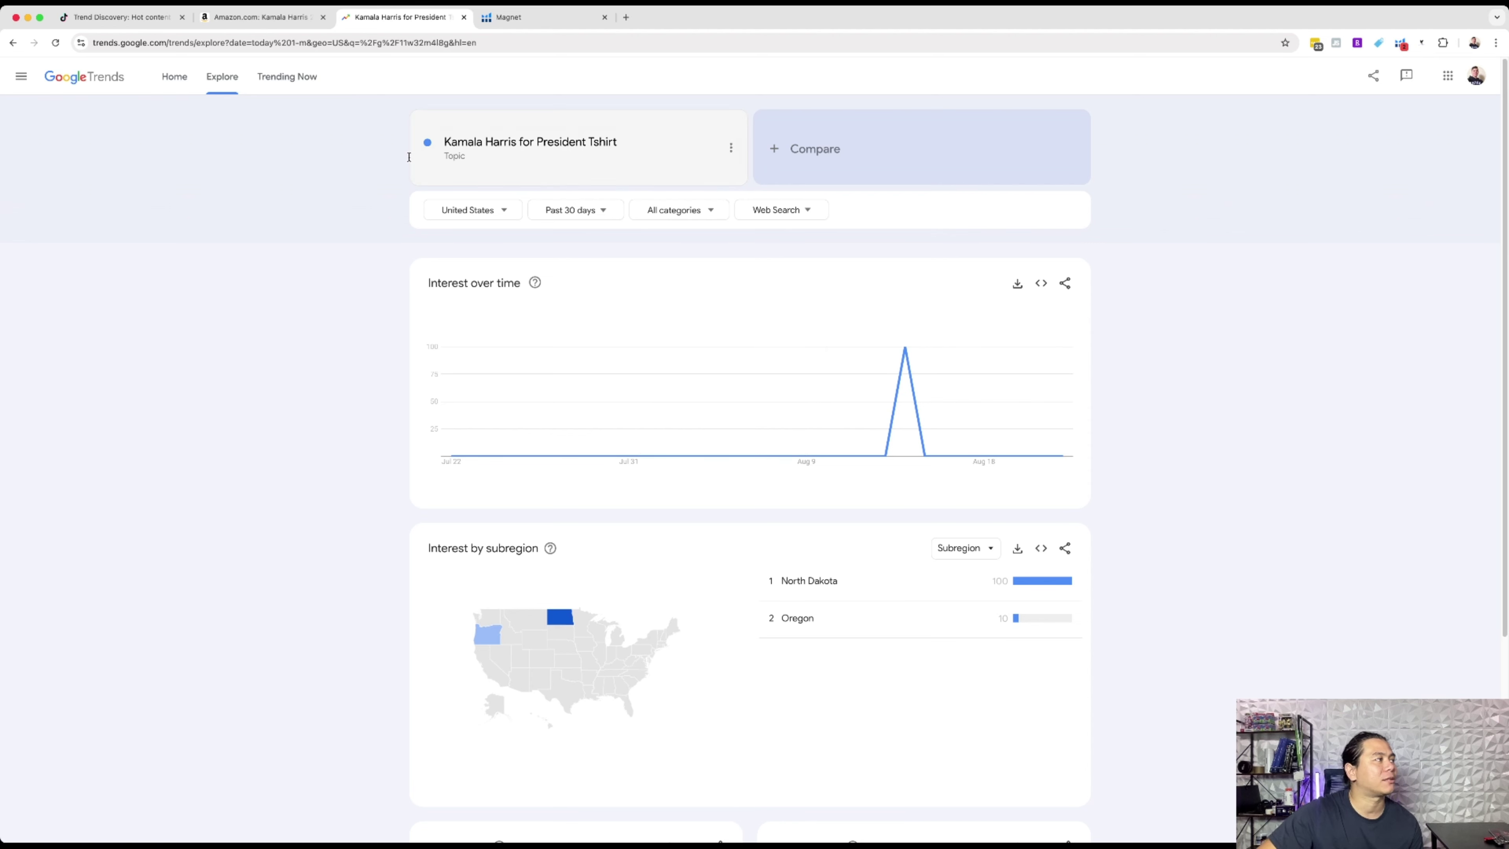
- Open the trending searches, set their period to Past 7 days, and look through the listed trends
{"action": "left_click", "coordinate": [296, 84]}
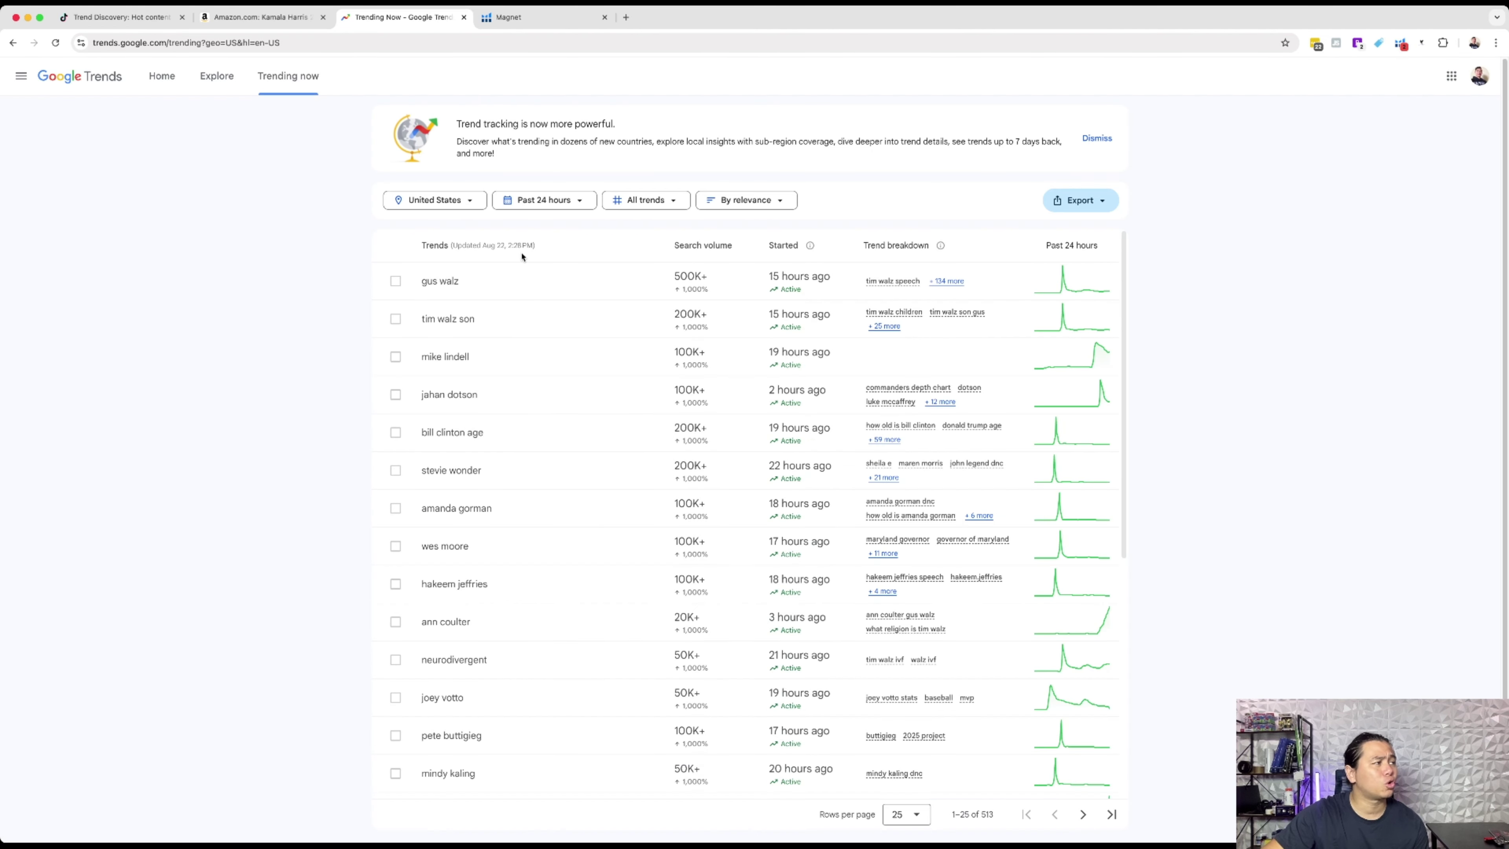
{"action": "left_click", "coordinate": [545, 202]}
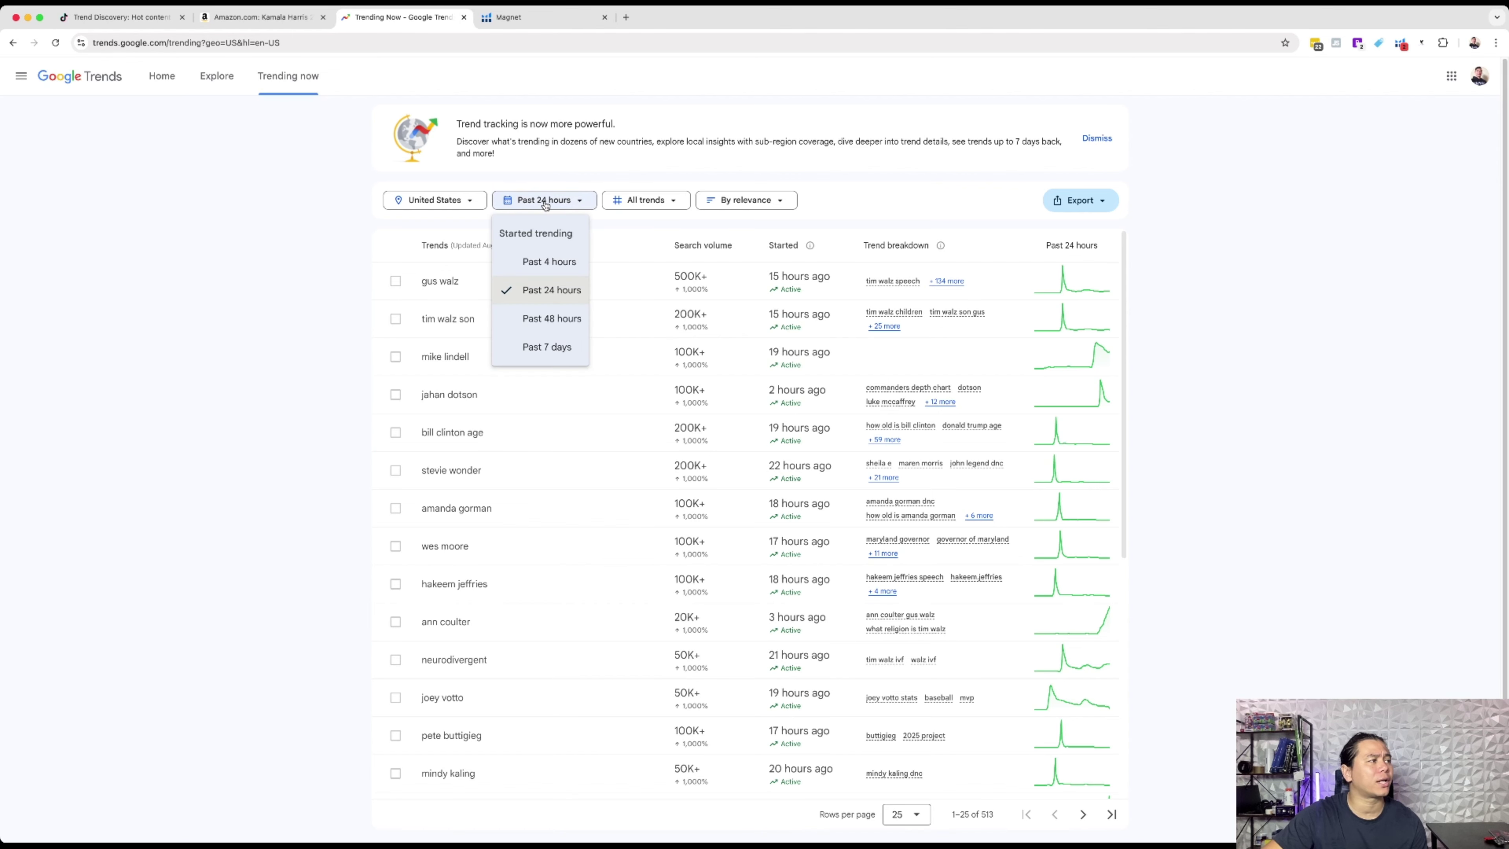
{"action": "left_click", "coordinate": [549, 350]}
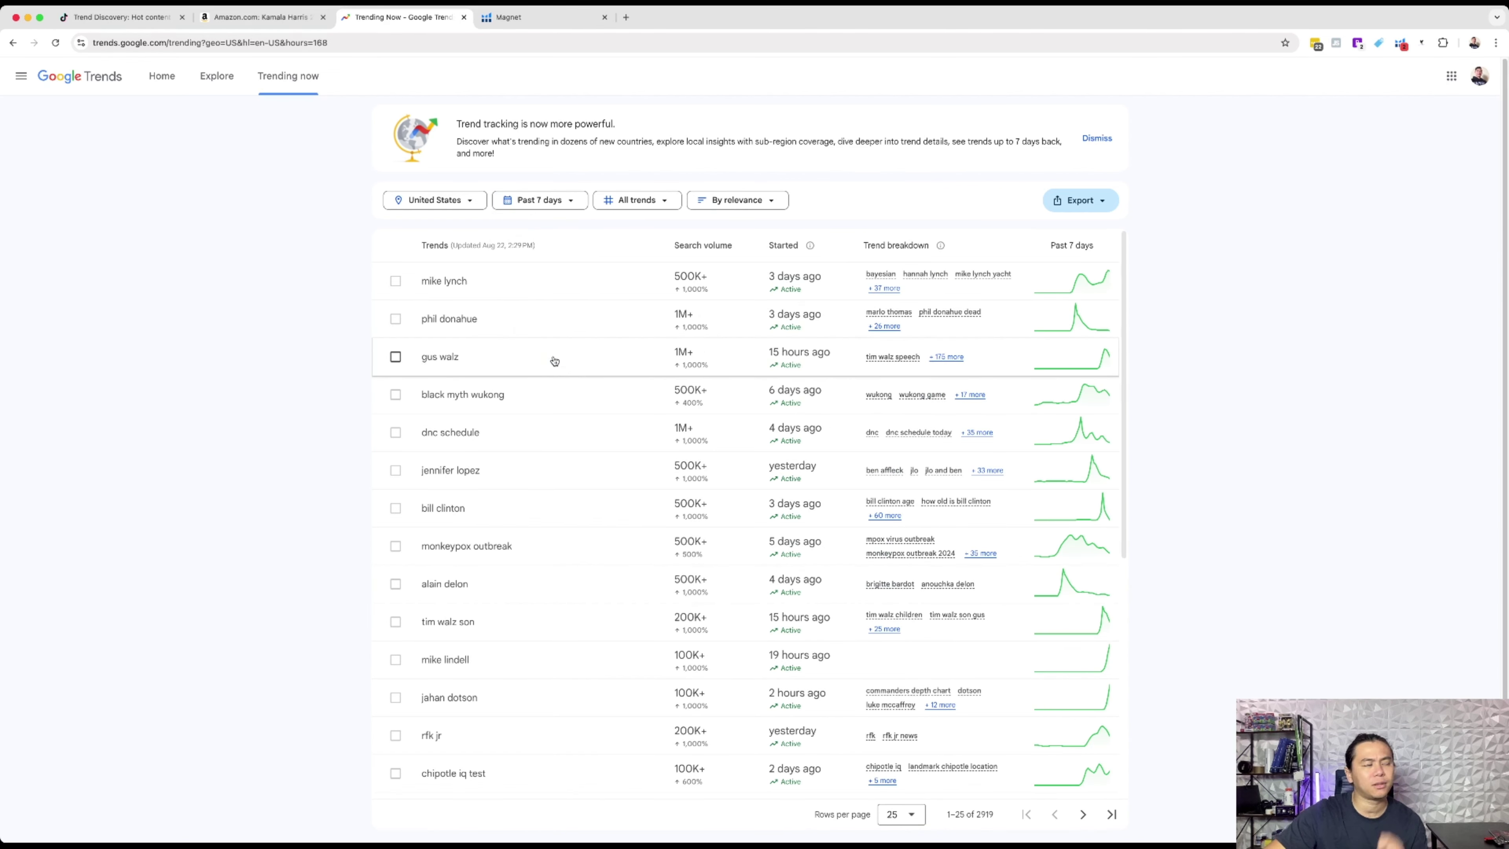
{"action": "scroll", "coordinate": [554, 360], "scroll_direction": "down", "scroll_amount": 5}
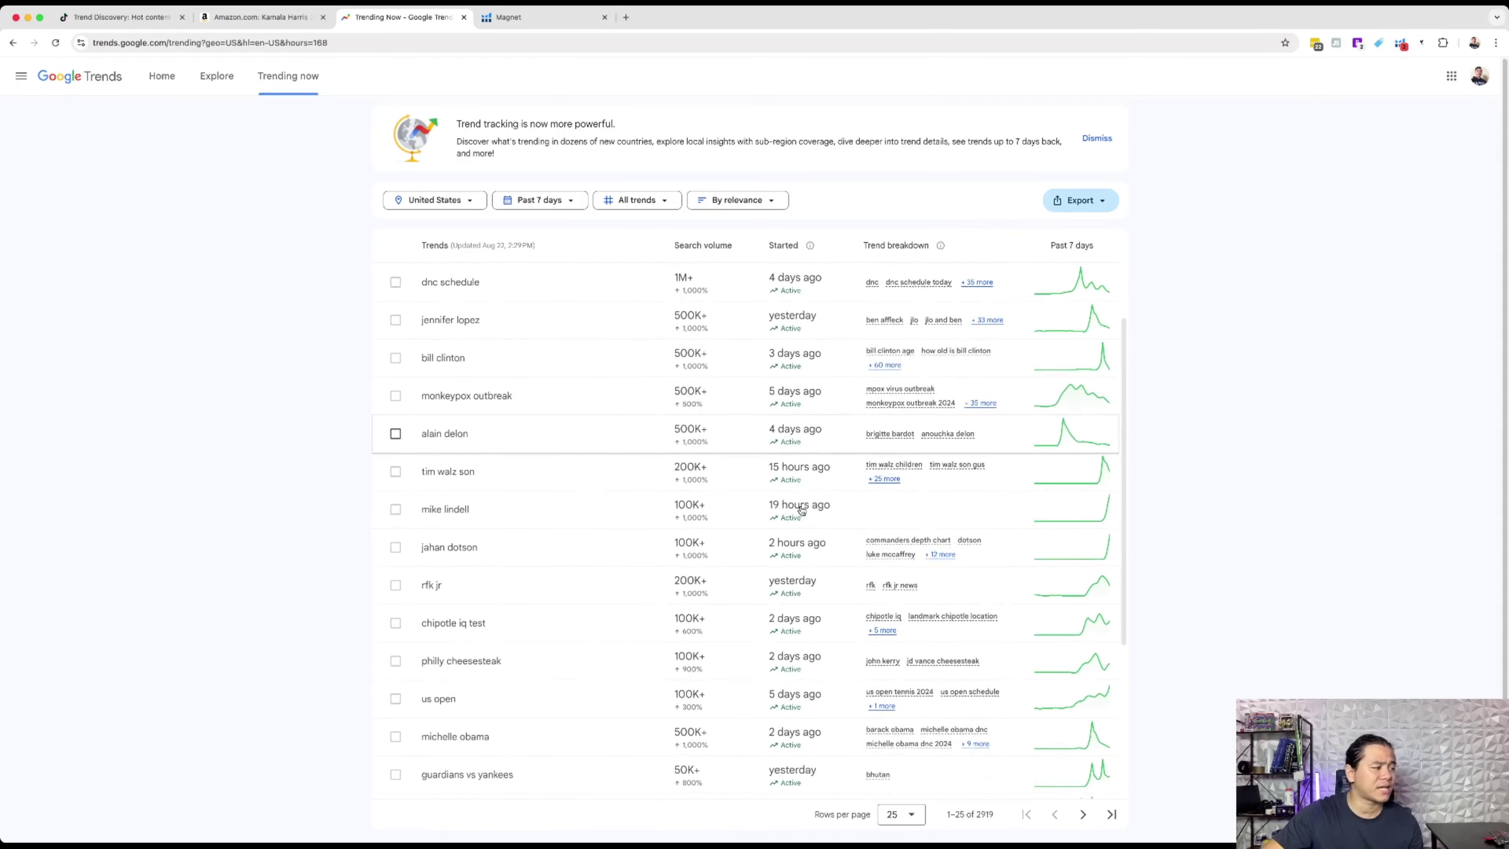
{"action": "scroll", "coordinate": [801, 510], "scroll_direction": "down", "scroll_amount": 6}
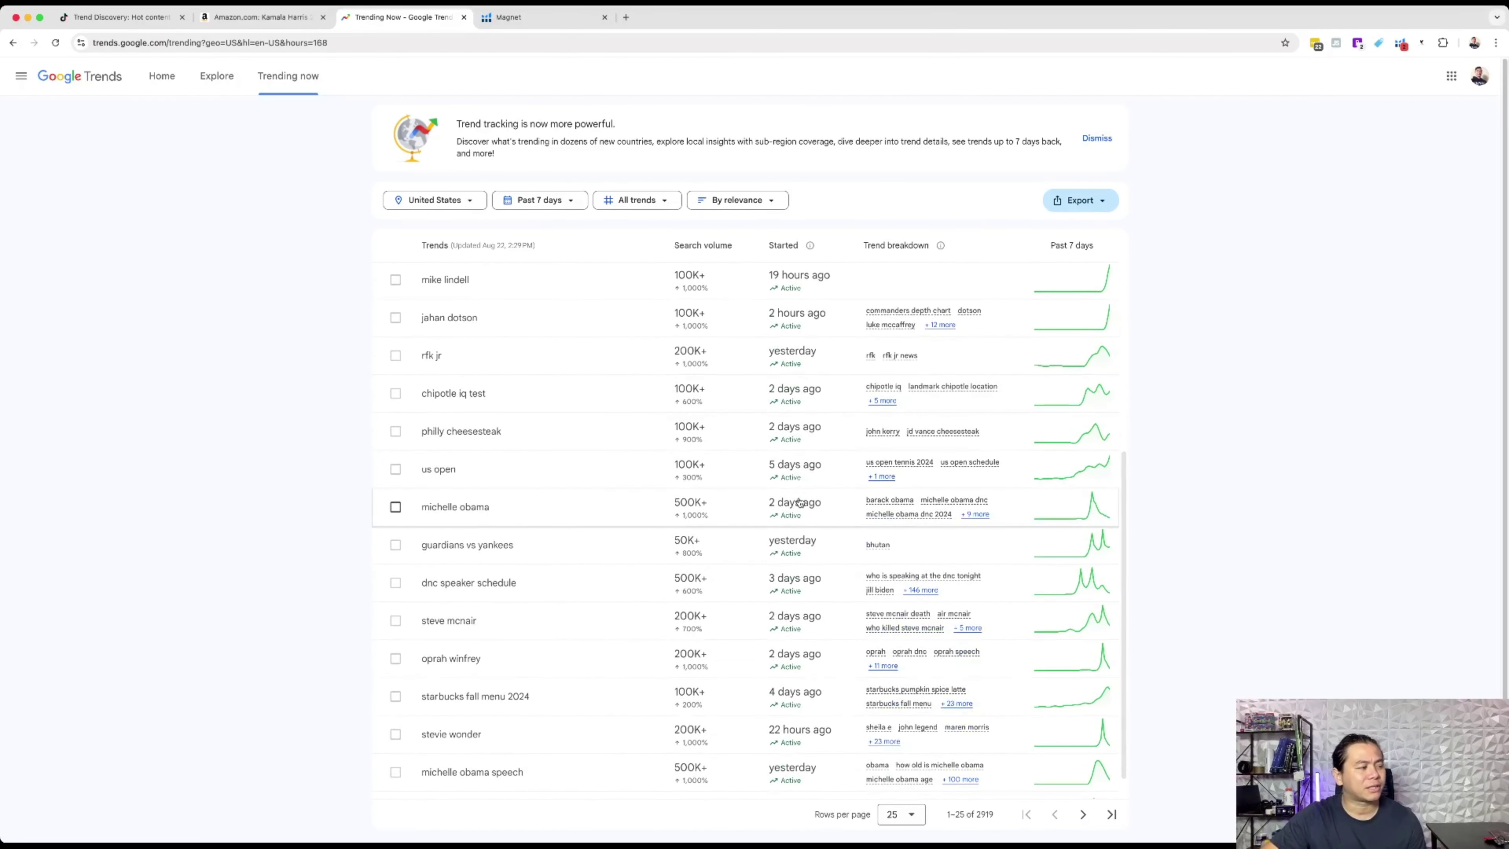
{"action": "scroll", "coordinate": [653, 594], "scroll_direction": "up", "scroll_amount": 2}
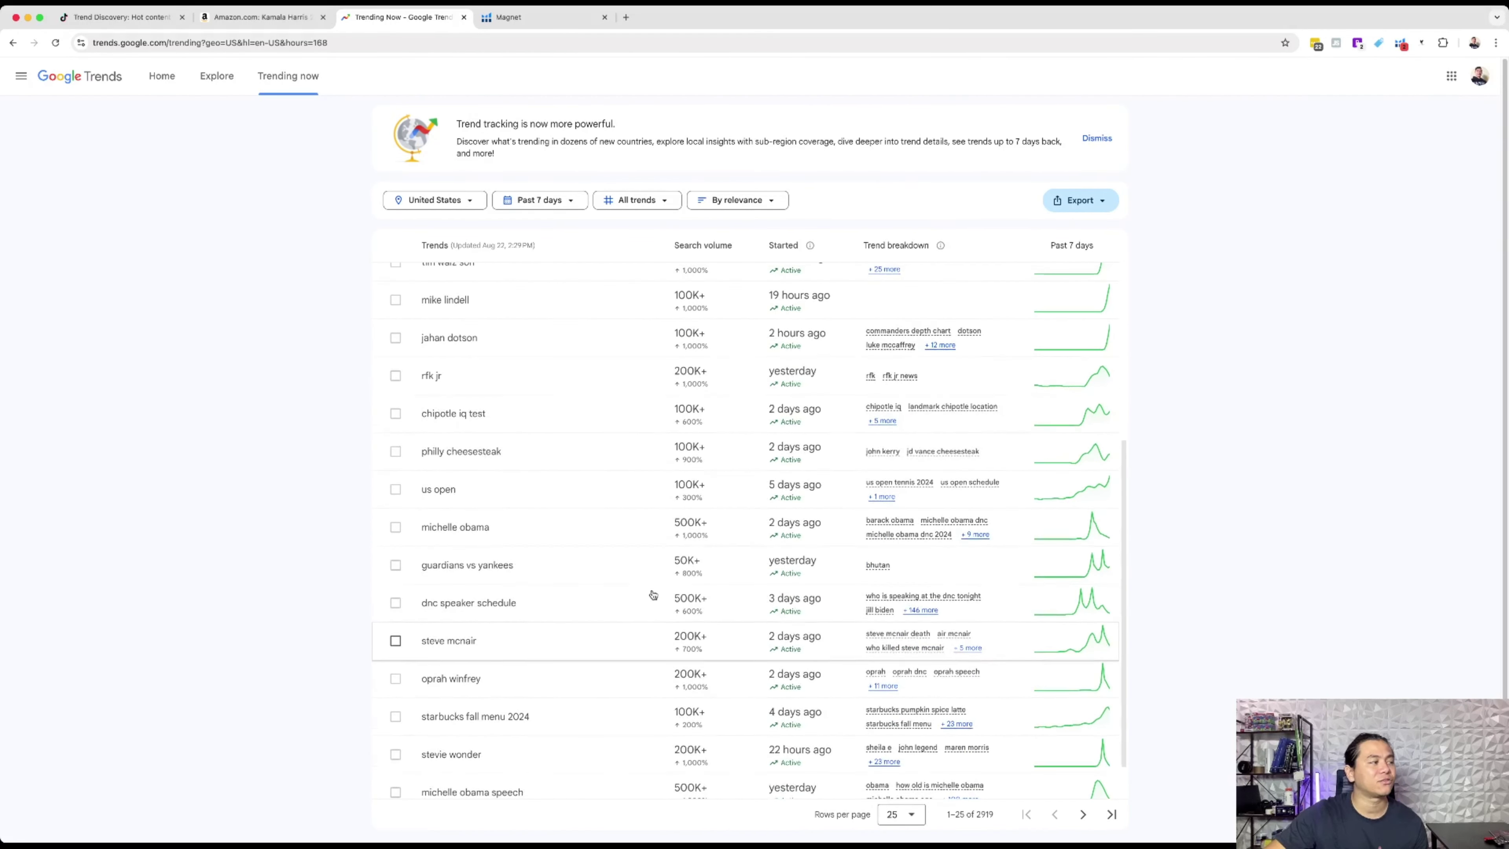
{"action": "scroll", "coordinate": [653, 595], "scroll_direction": "up", "scroll_amount": 5}
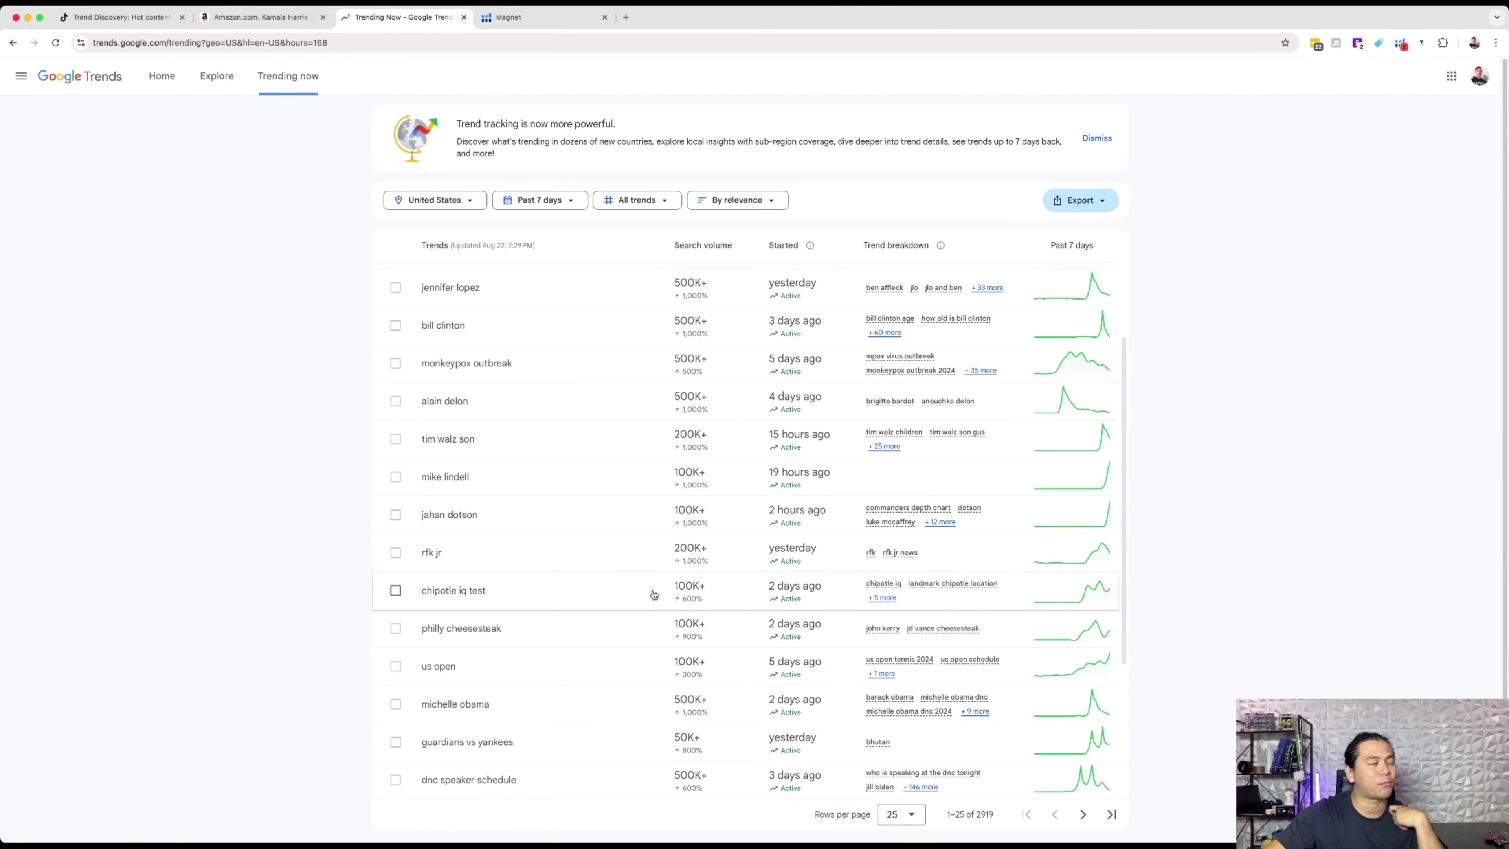
{"action": "scroll", "coordinate": [652, 594], "scroll_direction": "up", "scroll_amount": 5}
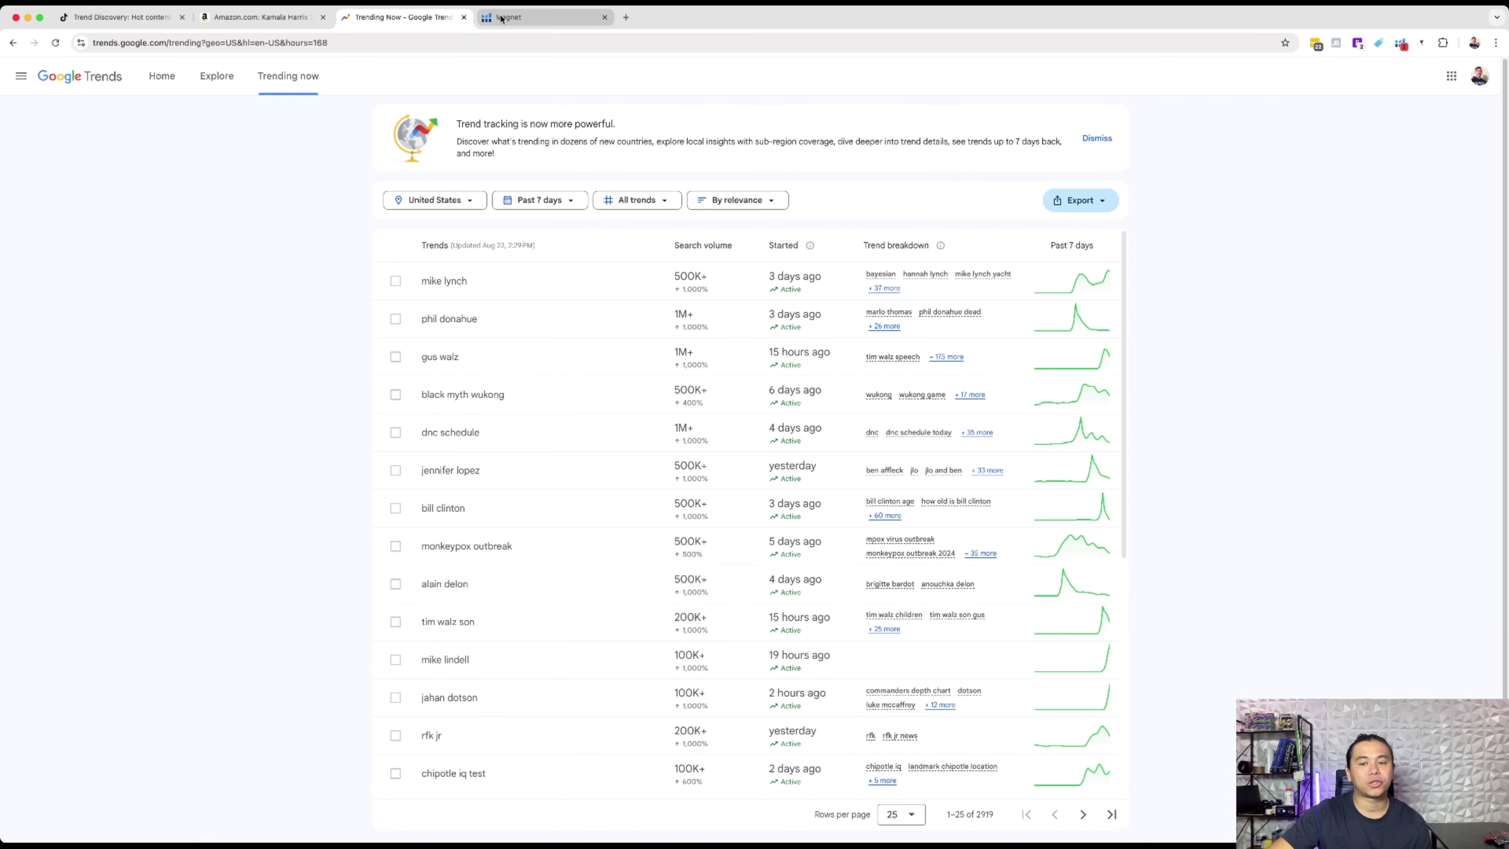
- Switch to Helium 10 Magnet and examine the Phrases Containing filter and the filtered keyword count for "kamala harris"
{"action": "left_click", "coordinate": [522, 24]}
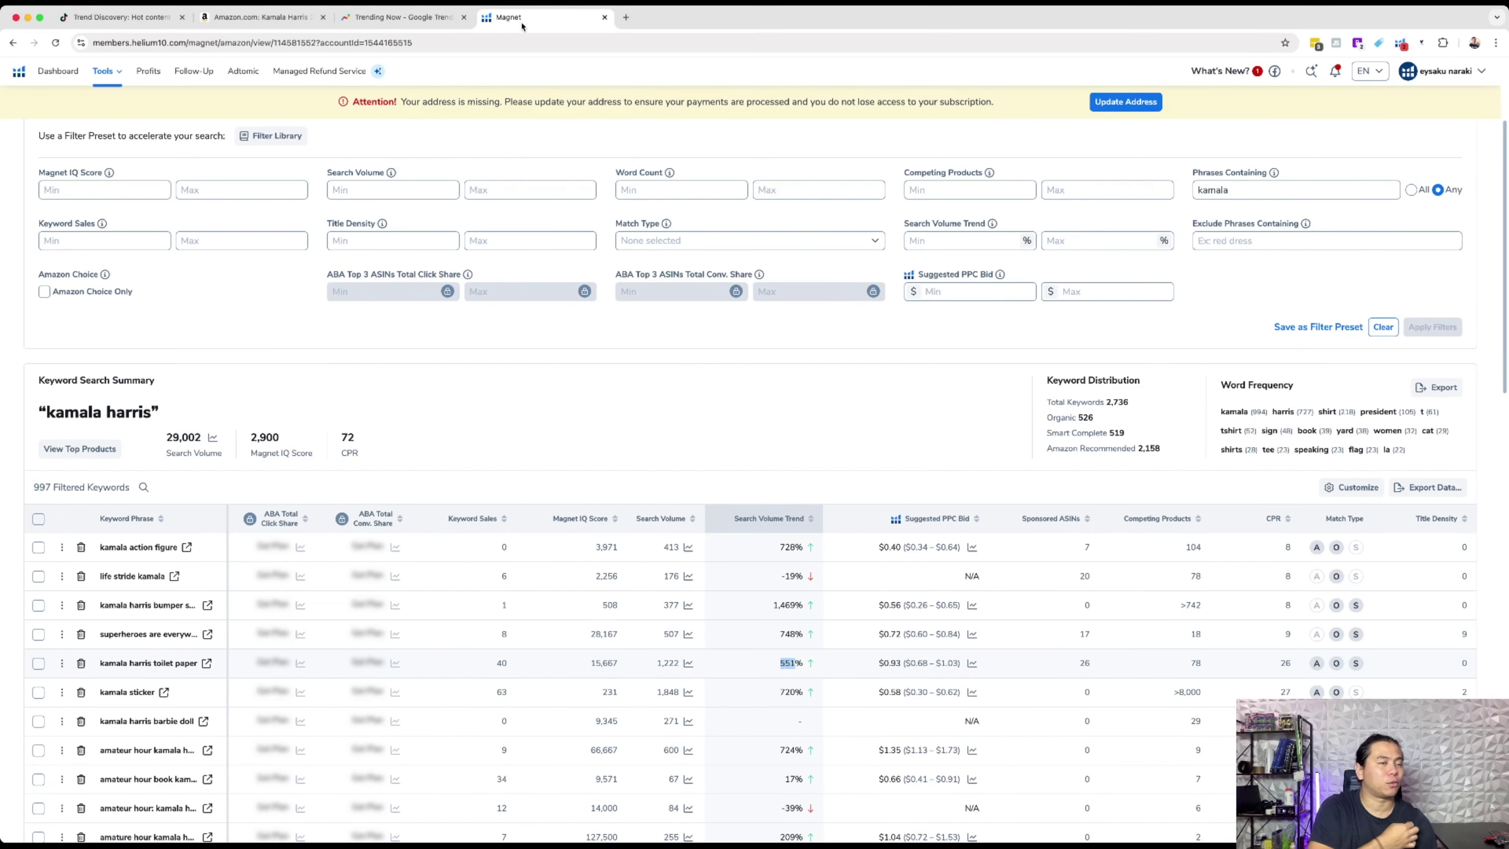
{"action": "scroll", "coordinate": [504, 343], "scroll_direction": "up", "scroll_amount": 3}
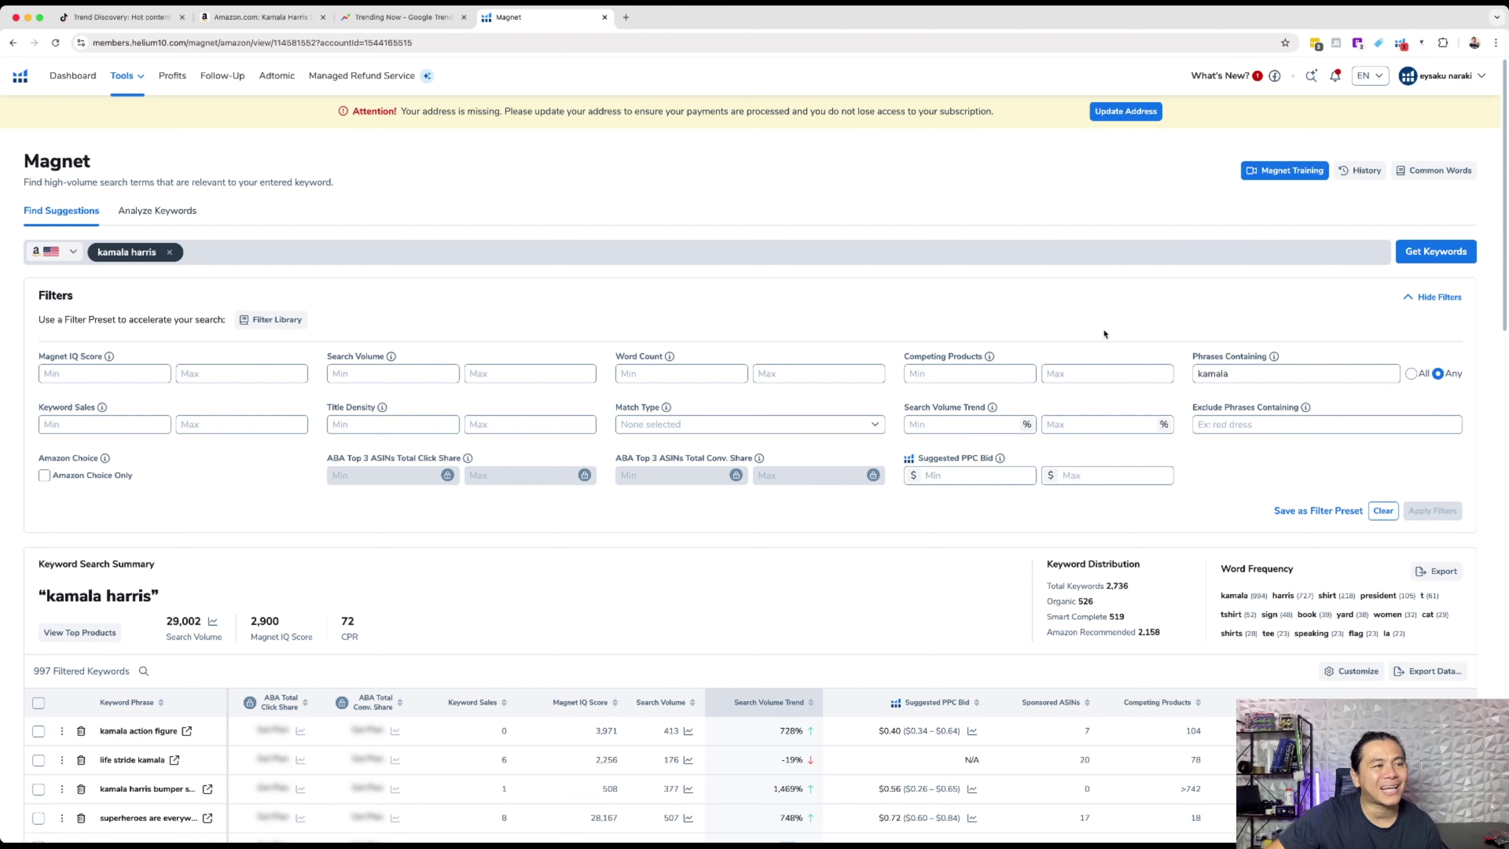
{"action": "left_click_drag", "start_coordinate": [1192, 355], "coordinate": [1267, 355]}
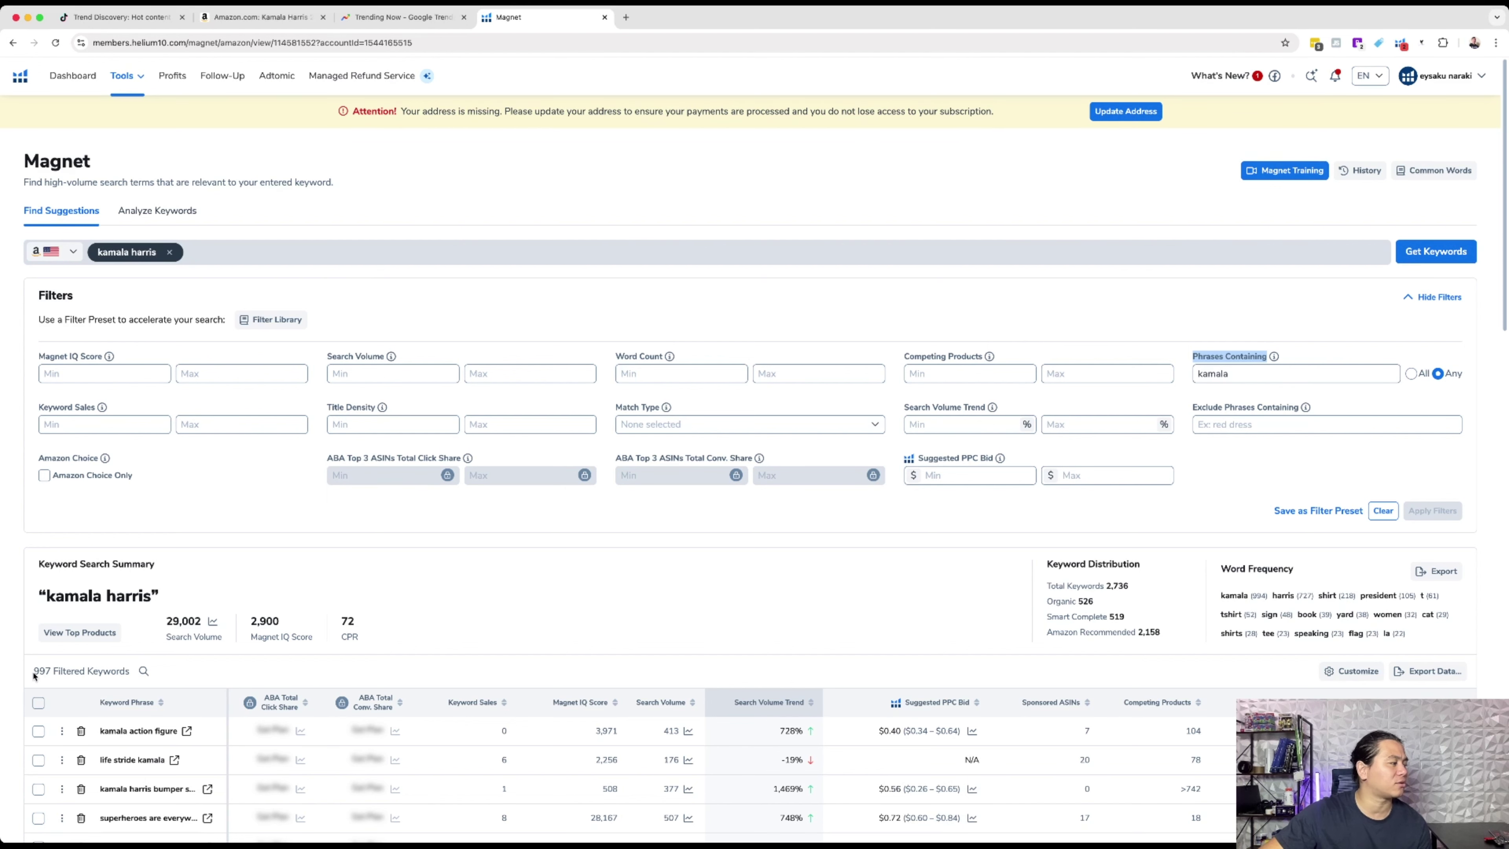
{"action": "left_click_drag", "start_coordinate": [34, 671], "coordinate": [51, 670]}
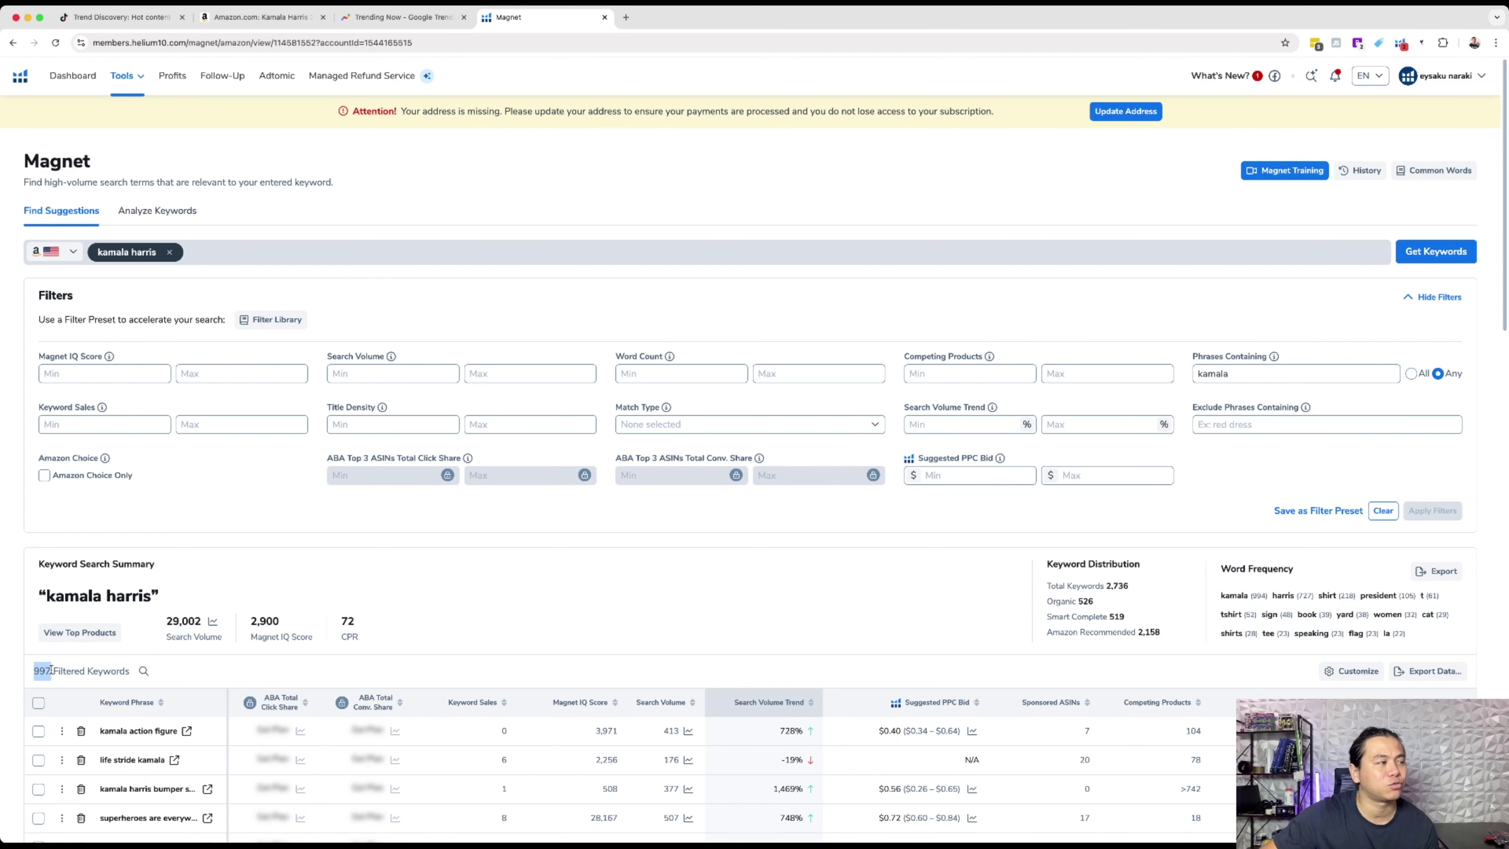
- Sort the keyword table by Search Volume Trend and again by Magnet IQ Score, highest values first
{"action": "scroll", "coordinate": [380, 642], "scroll_direction": "down", "scroll_amount": 5}
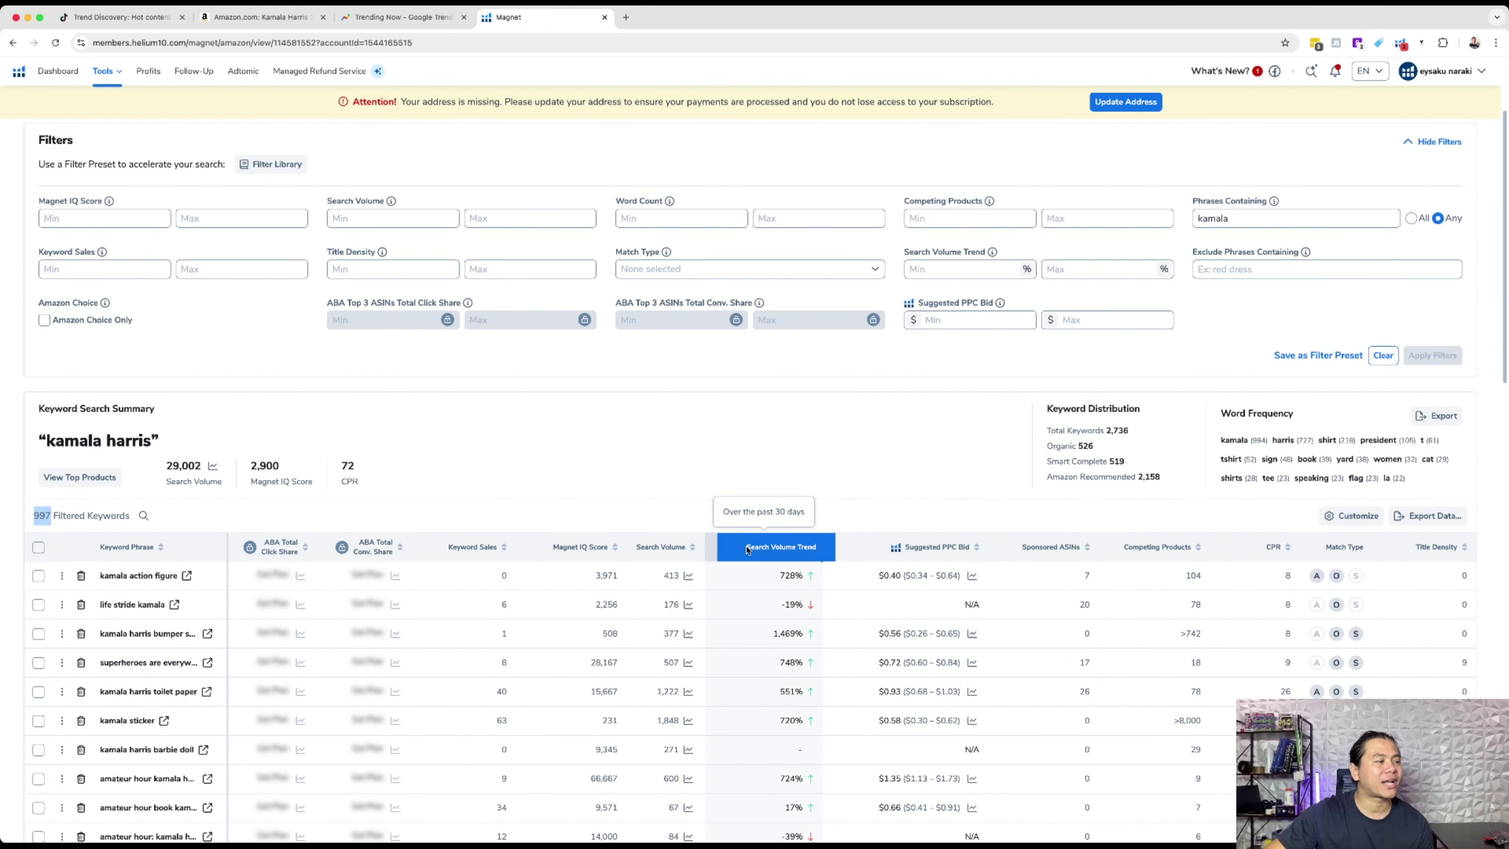
{"action": "left_click", "coordinate": [810, 549]}
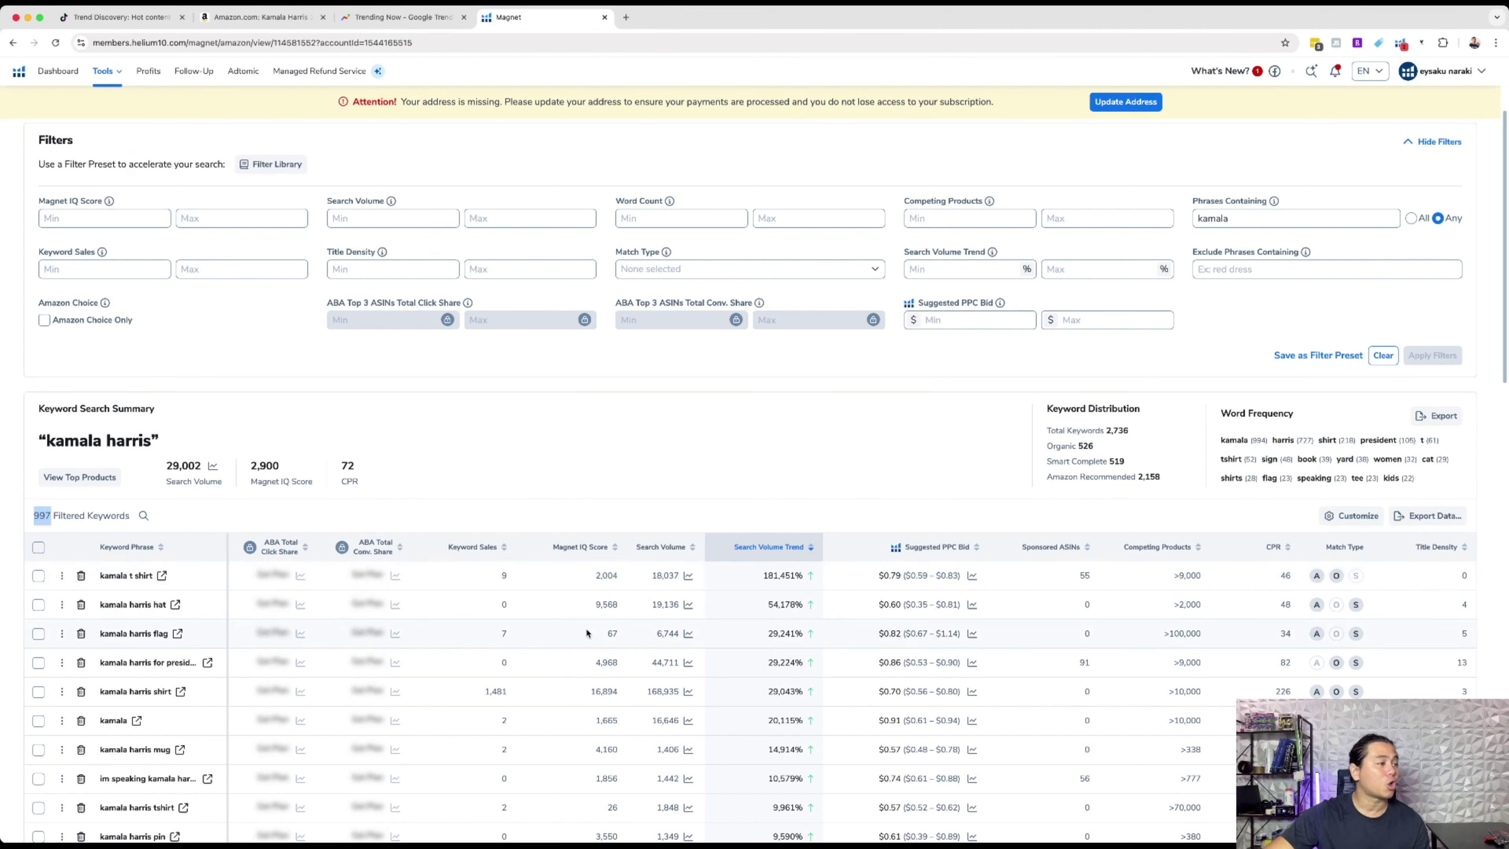
{"action": "mouse_move", "coordinate": [568, 547]}
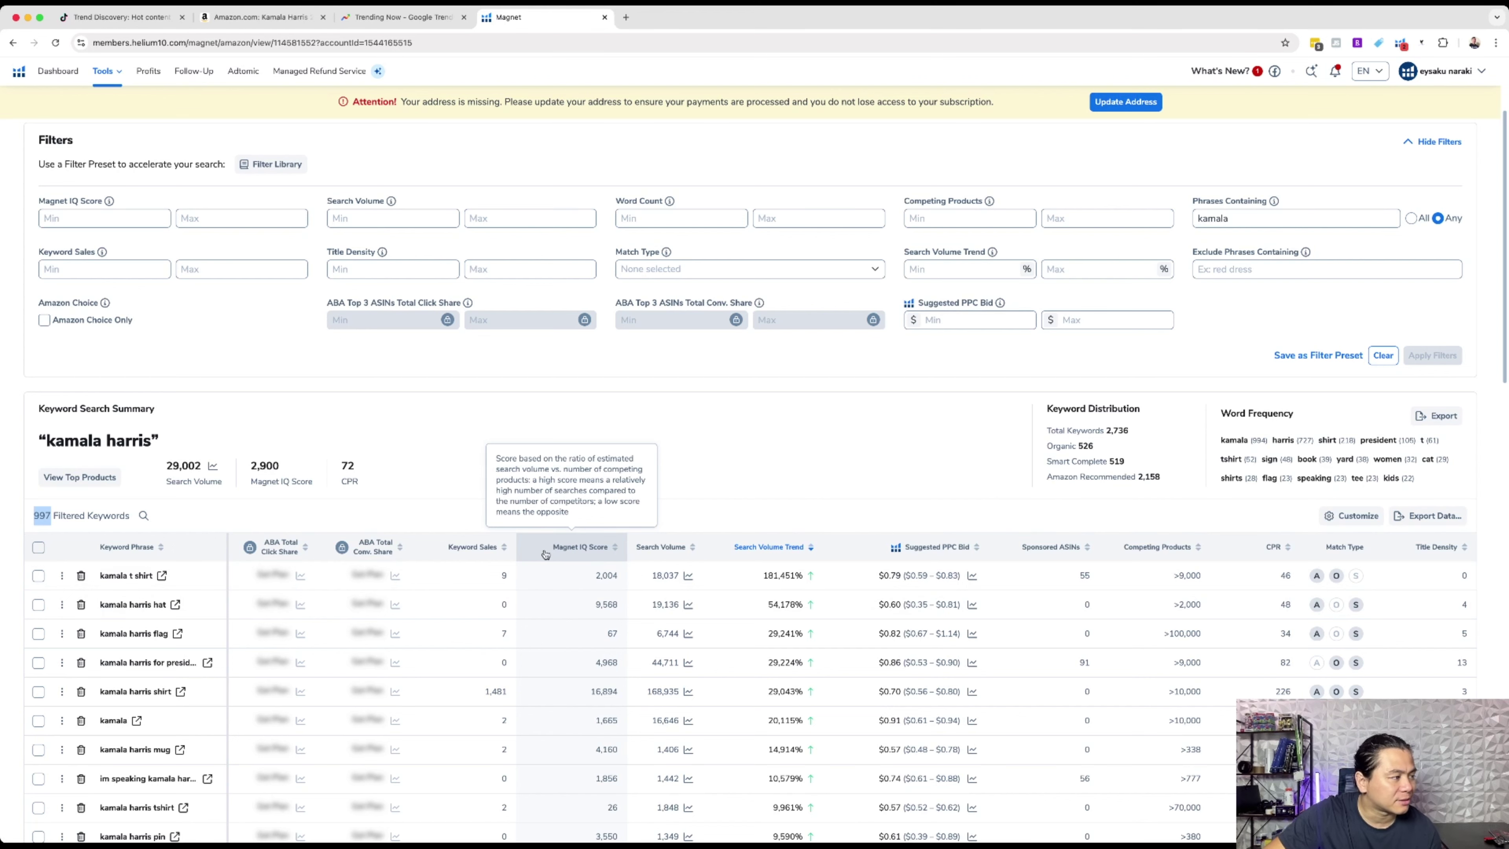
{"action": "left_click", "coordinate": [615, 547]}
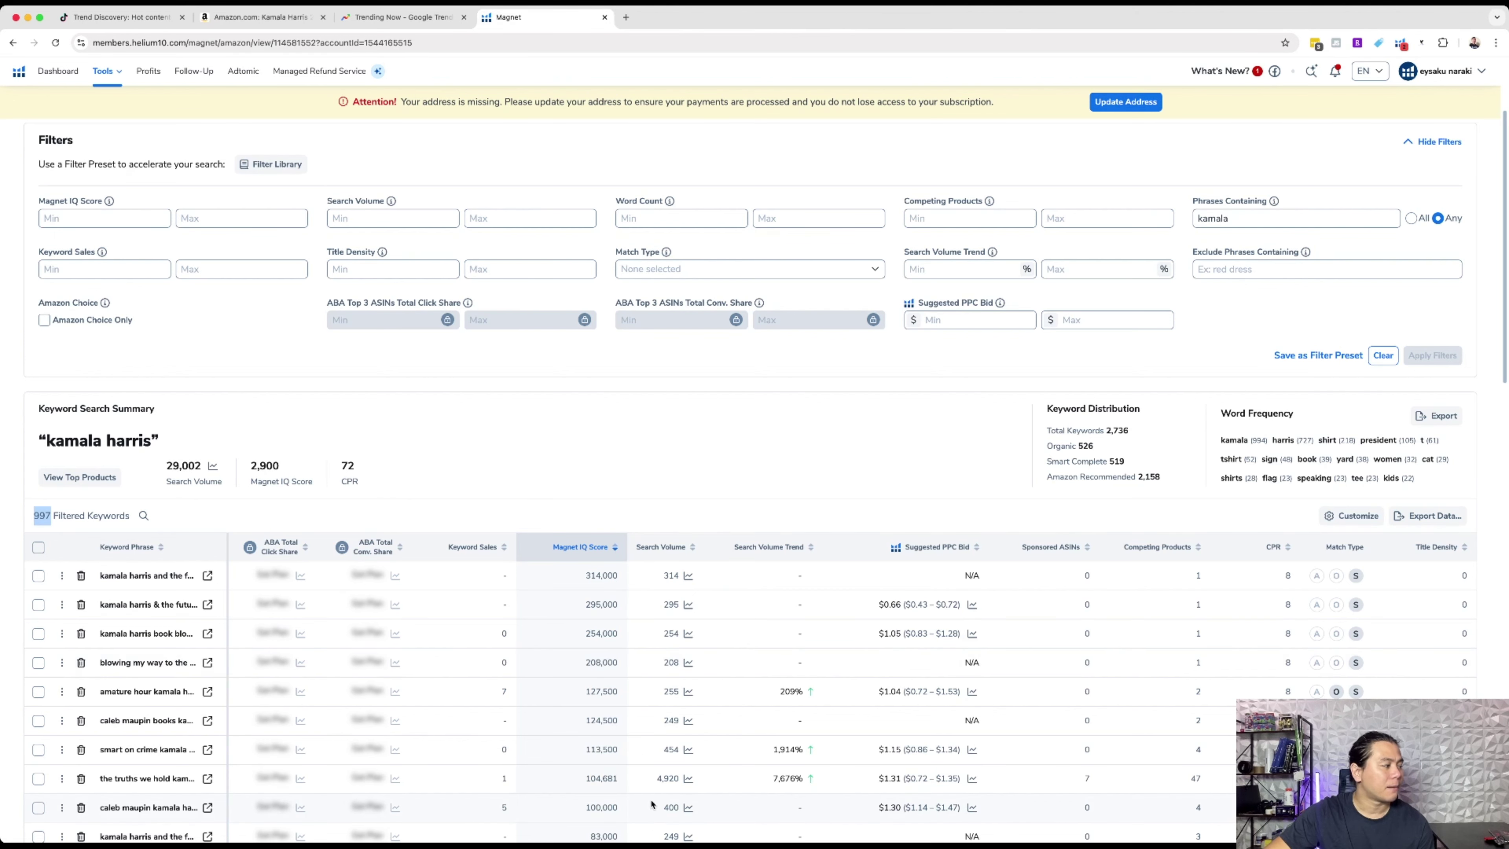
- Check the competing products for "the truths we hold kamala harris" and widen the Keyword Phrase column to read the full phrases
{"action": "scroll", "coordinate": [651, 804], "scroll_direction": "down", "scroll_amount": 1}
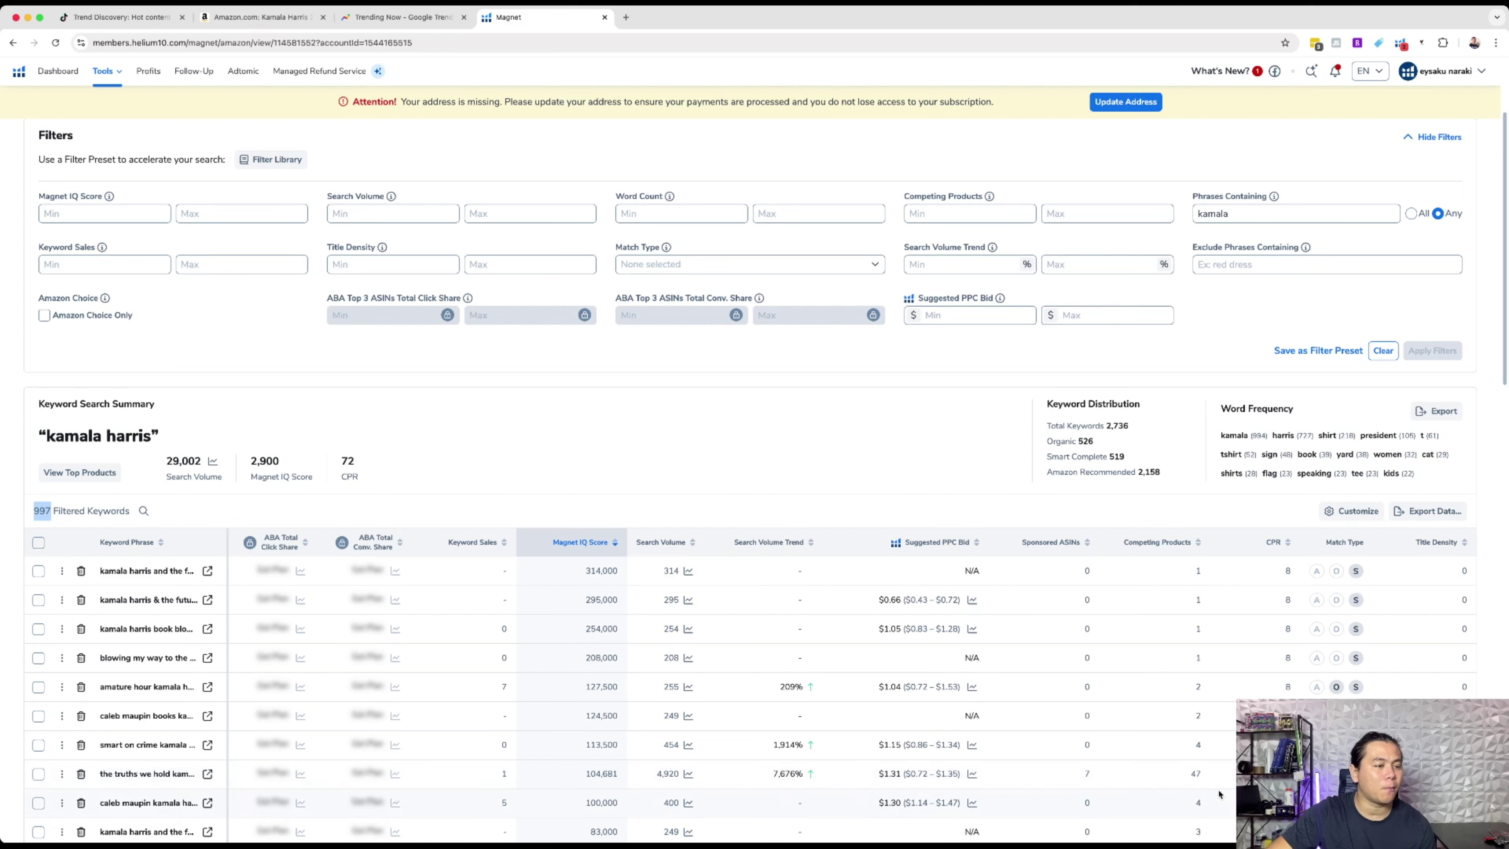
{"action": "double_click", "coordinate": [1195, 773]}
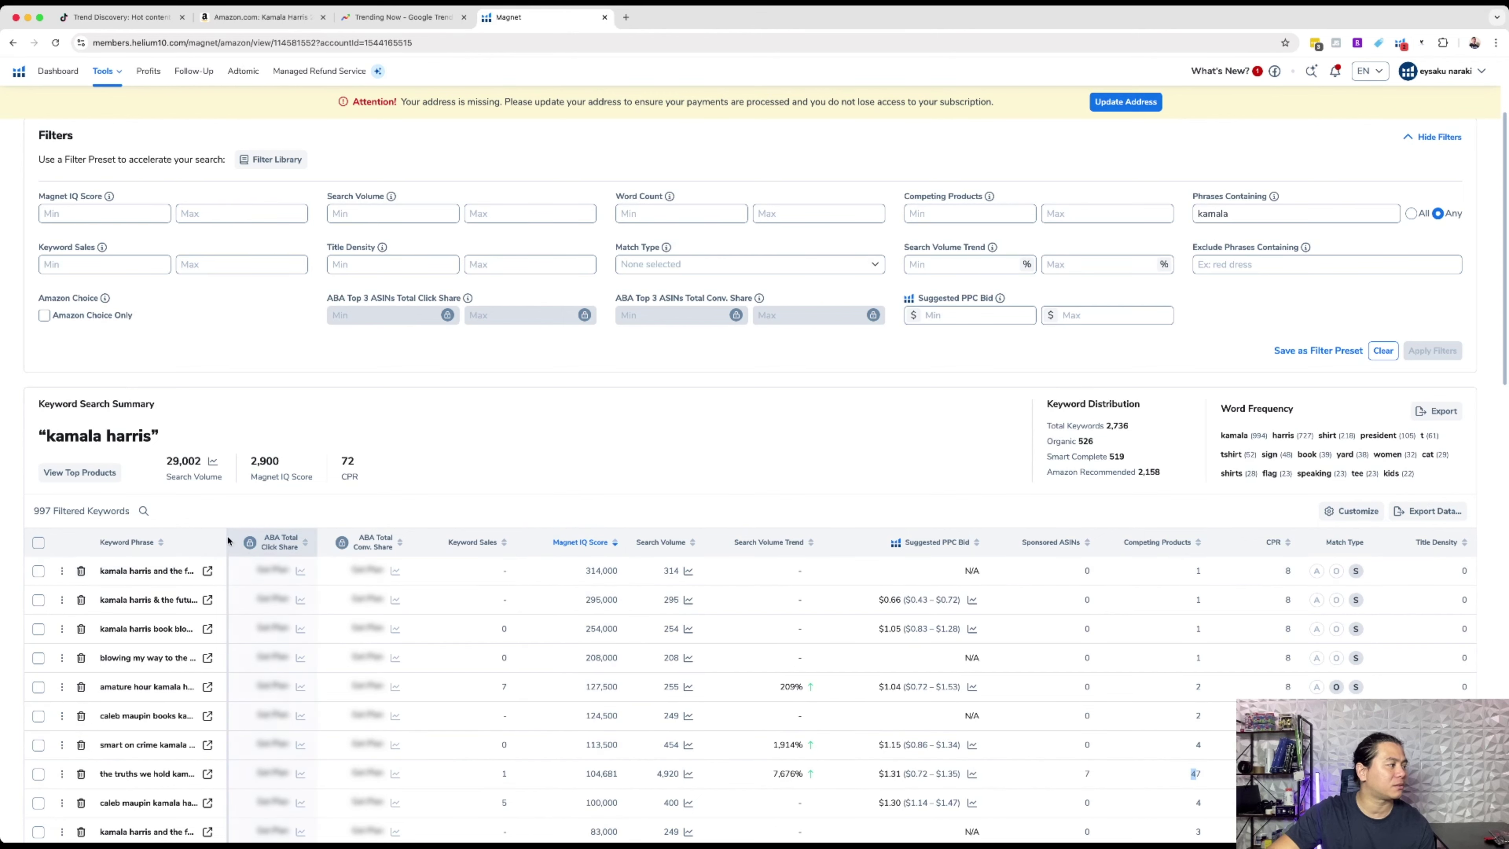
{"action": "left_click_drag", "start_coordinate": [227, 542], "coordinate": [313, 553]}
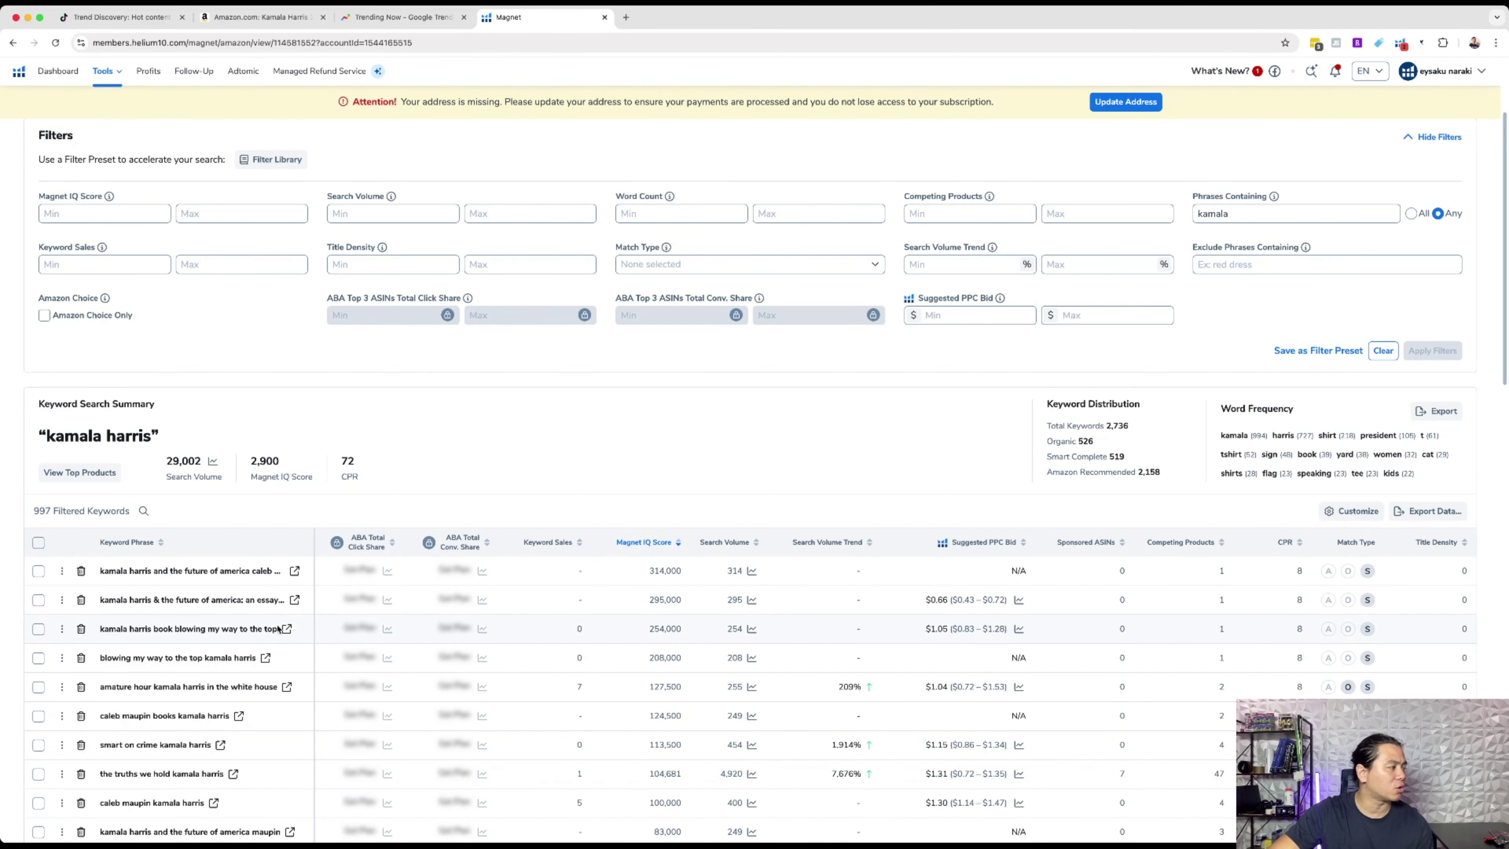
{"action": "scroll", "coordinate": [245, 669], "scroll_direction": "down", "scroll_amount": 2}
{"action": "scroll", "coordinate": [245, 667], "scroll_direction": "down", "scroll_amount": 4}
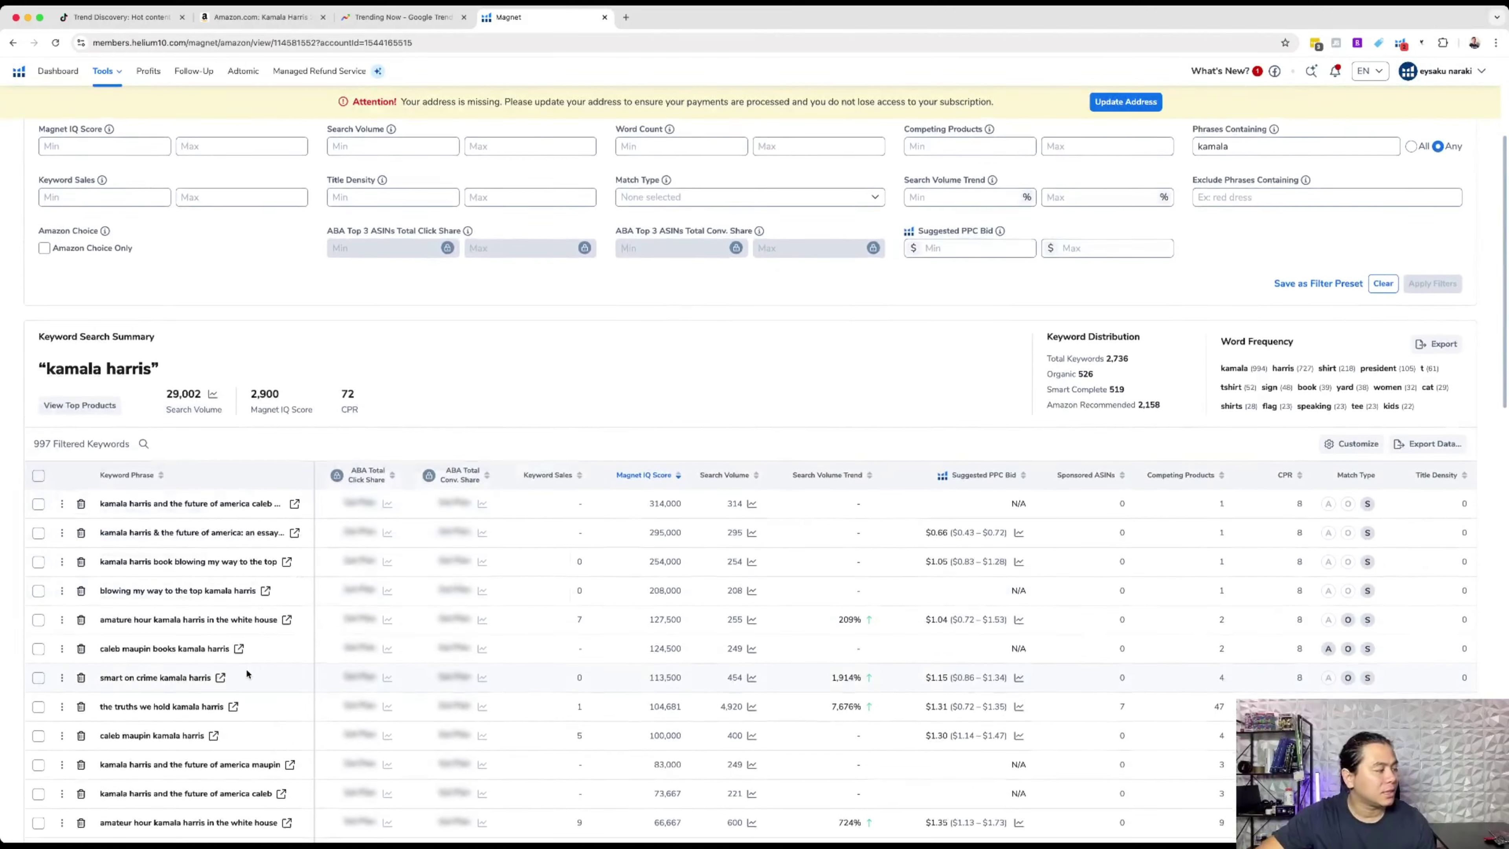
{"action": "scroll", "coordinate": [247, 673], "scroll_direction": "down", "scroll_amount": 4}
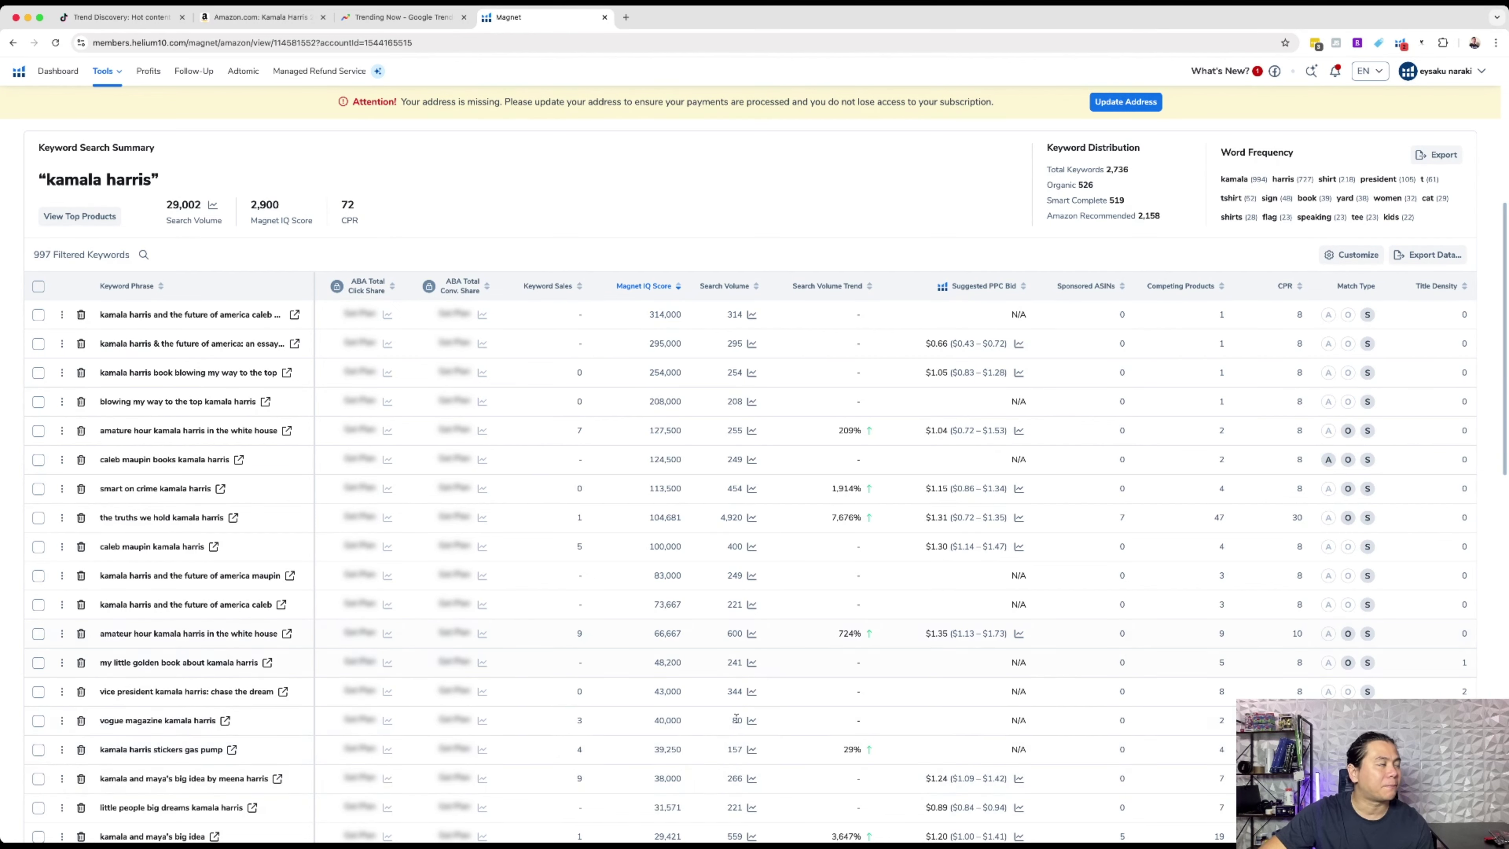
- Filter the keywords to a minimum search volume of 500
{"action": "scroll", "coordinate": [736, 719], "scroll_direction": "up", "scroll_amount": 7}
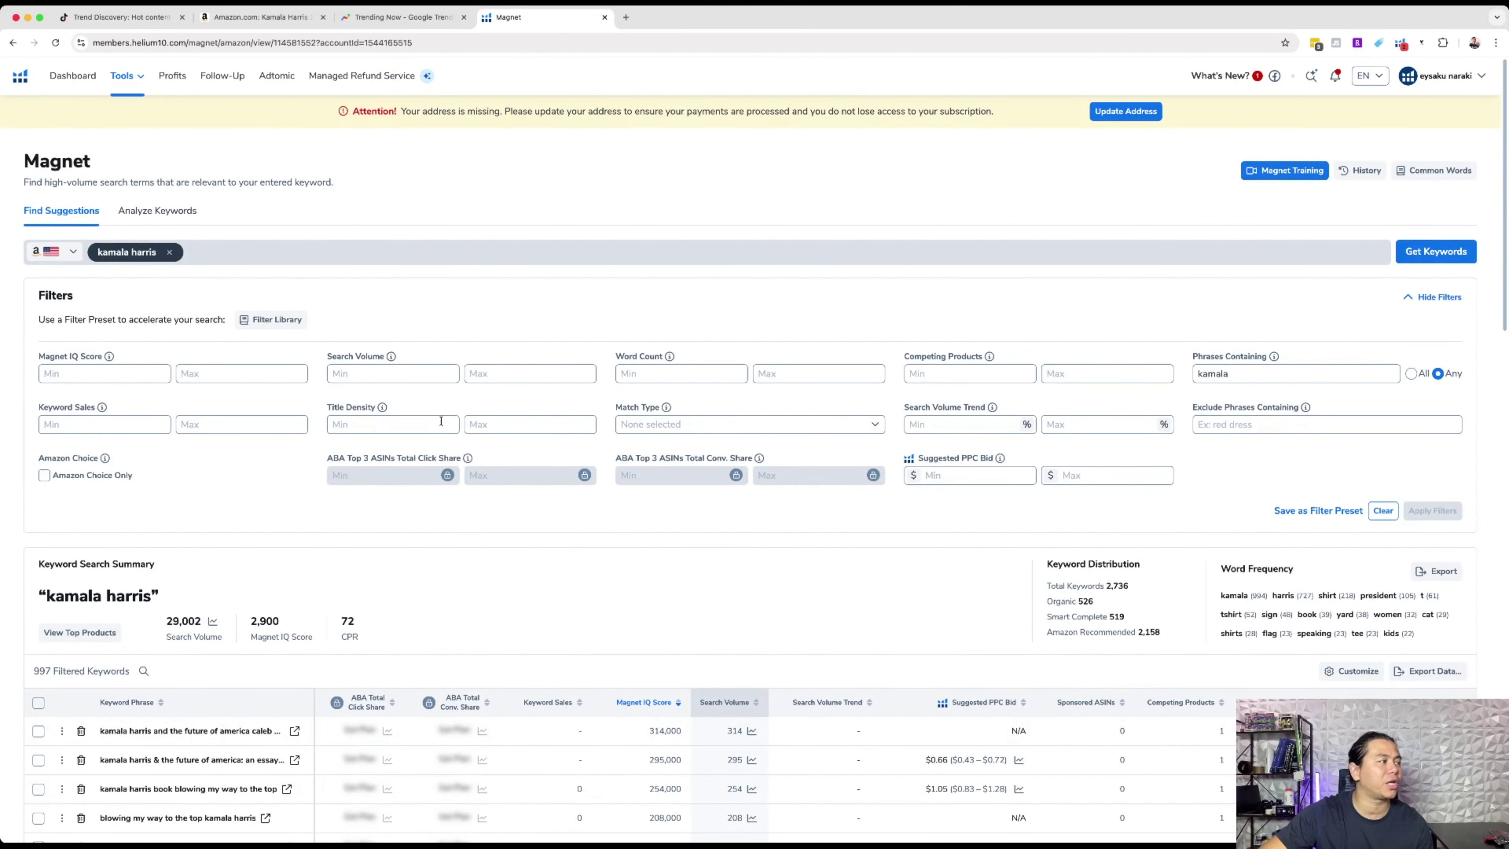
{"action": "left_click", "coordinate": [403, 373]}
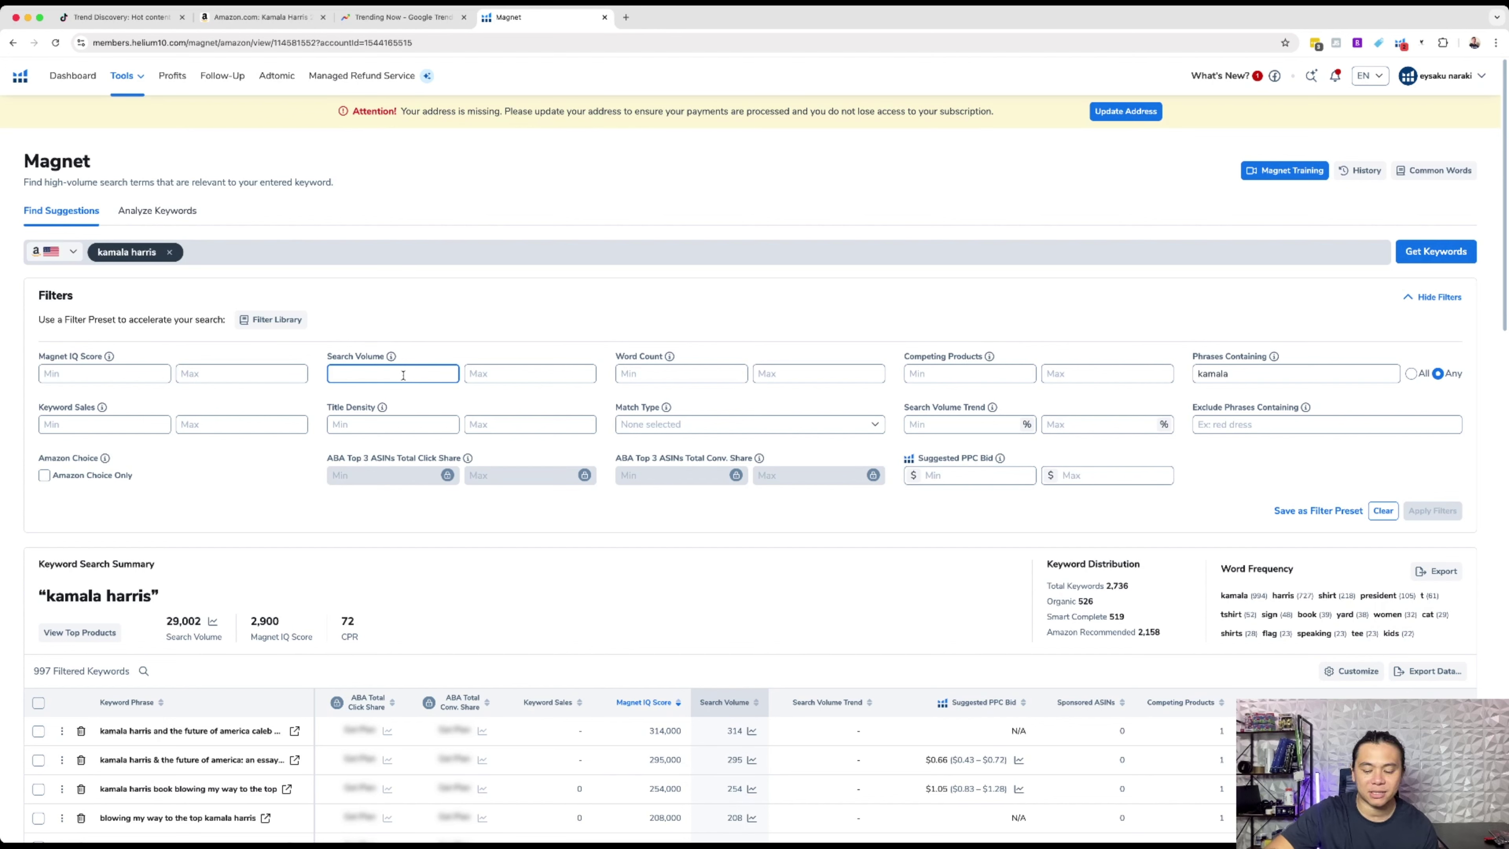
{"action": "type", "text": "500"}
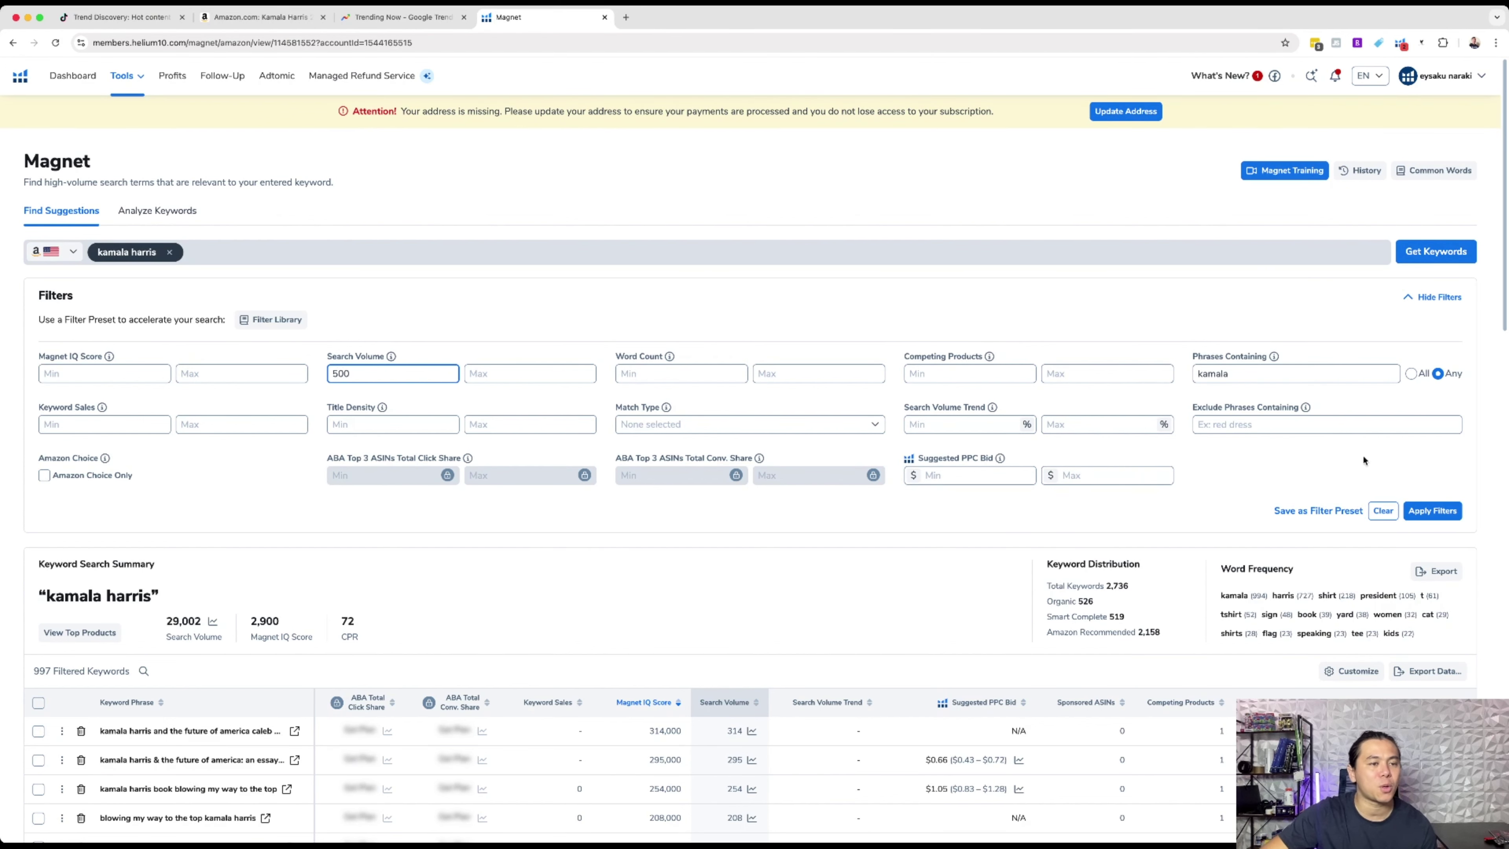
{"action": "left_click", "coordinate": [1449, 512]}
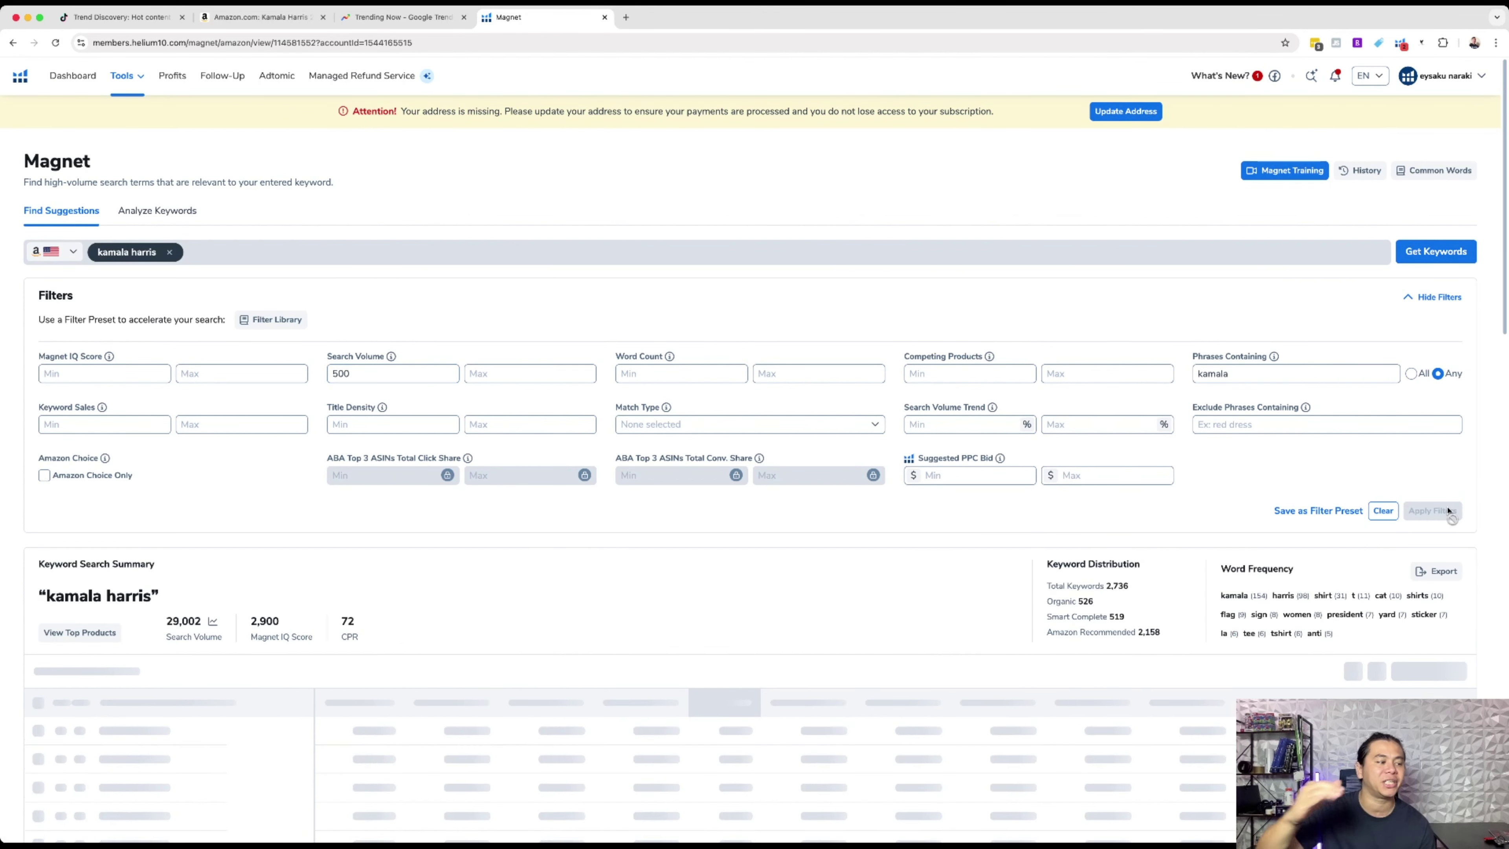
- View the Amazon search results for the keyword "kamala harris poster" and return to the Magnet keyword list
{"action": "scroll", "coordinate": [893, 699], "scroll_direction": "down", "scroll_amount": 3}
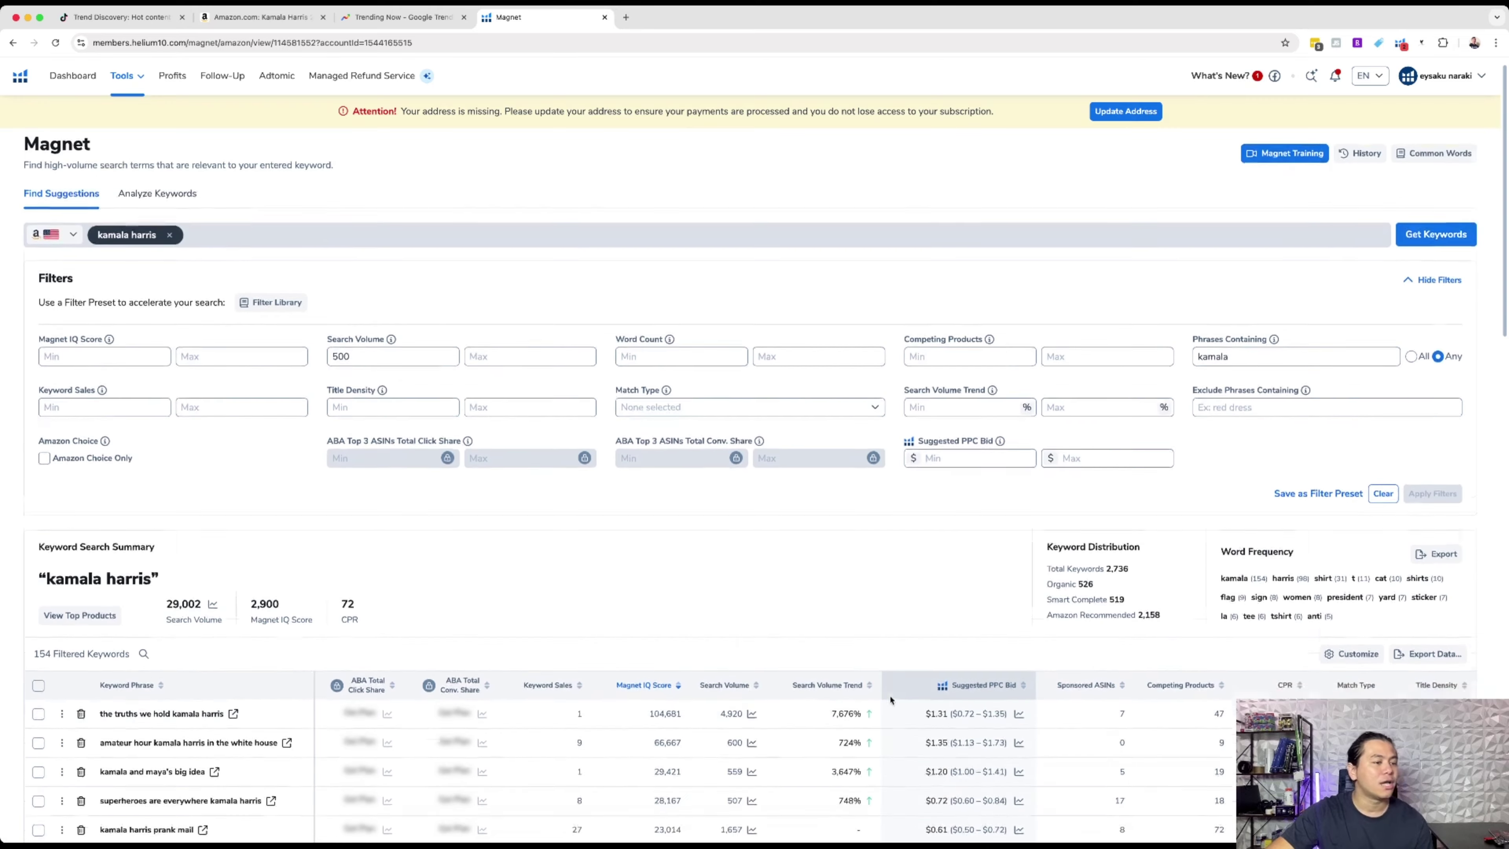
{"action": "scroll", "coordinate": [244, 657], "scroll_direction": "down", "scroll_amount": 2}
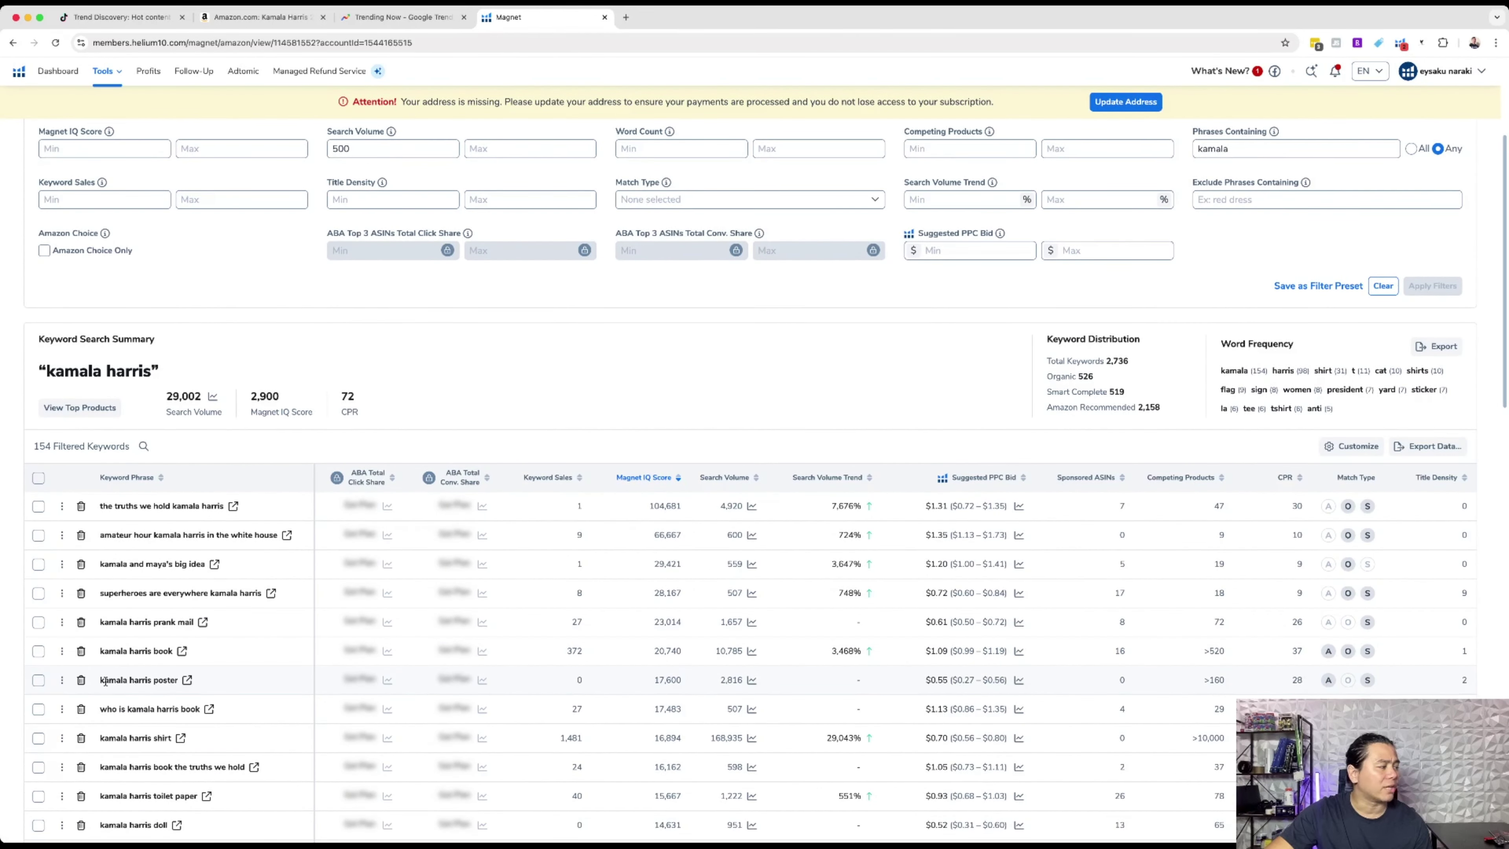
{"action": "mouse_move", "coordinate": [115, 678]}
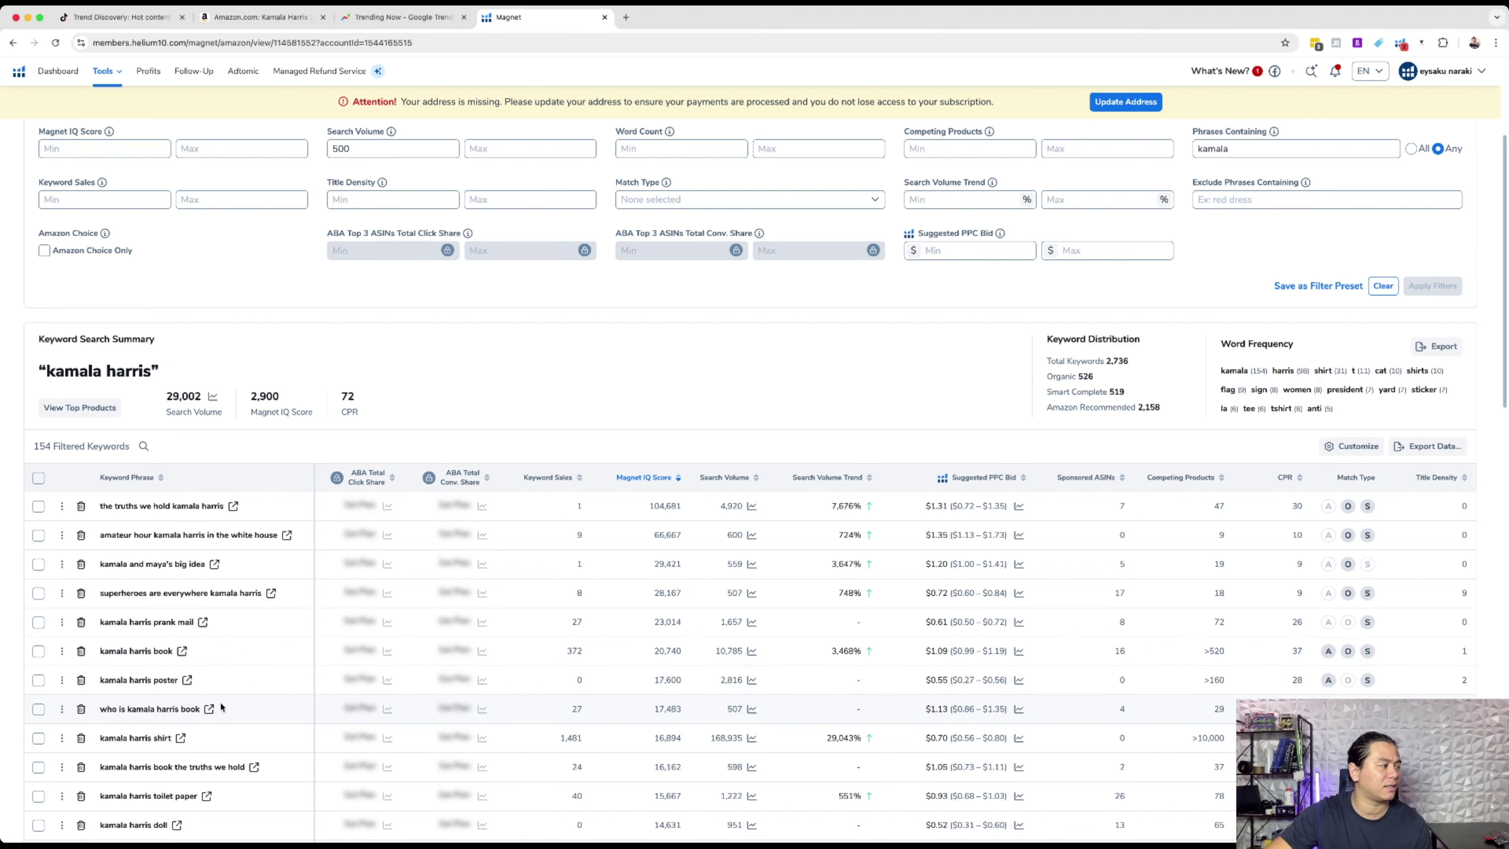
{"action": "left_click", "coordinate": [188, 679]}
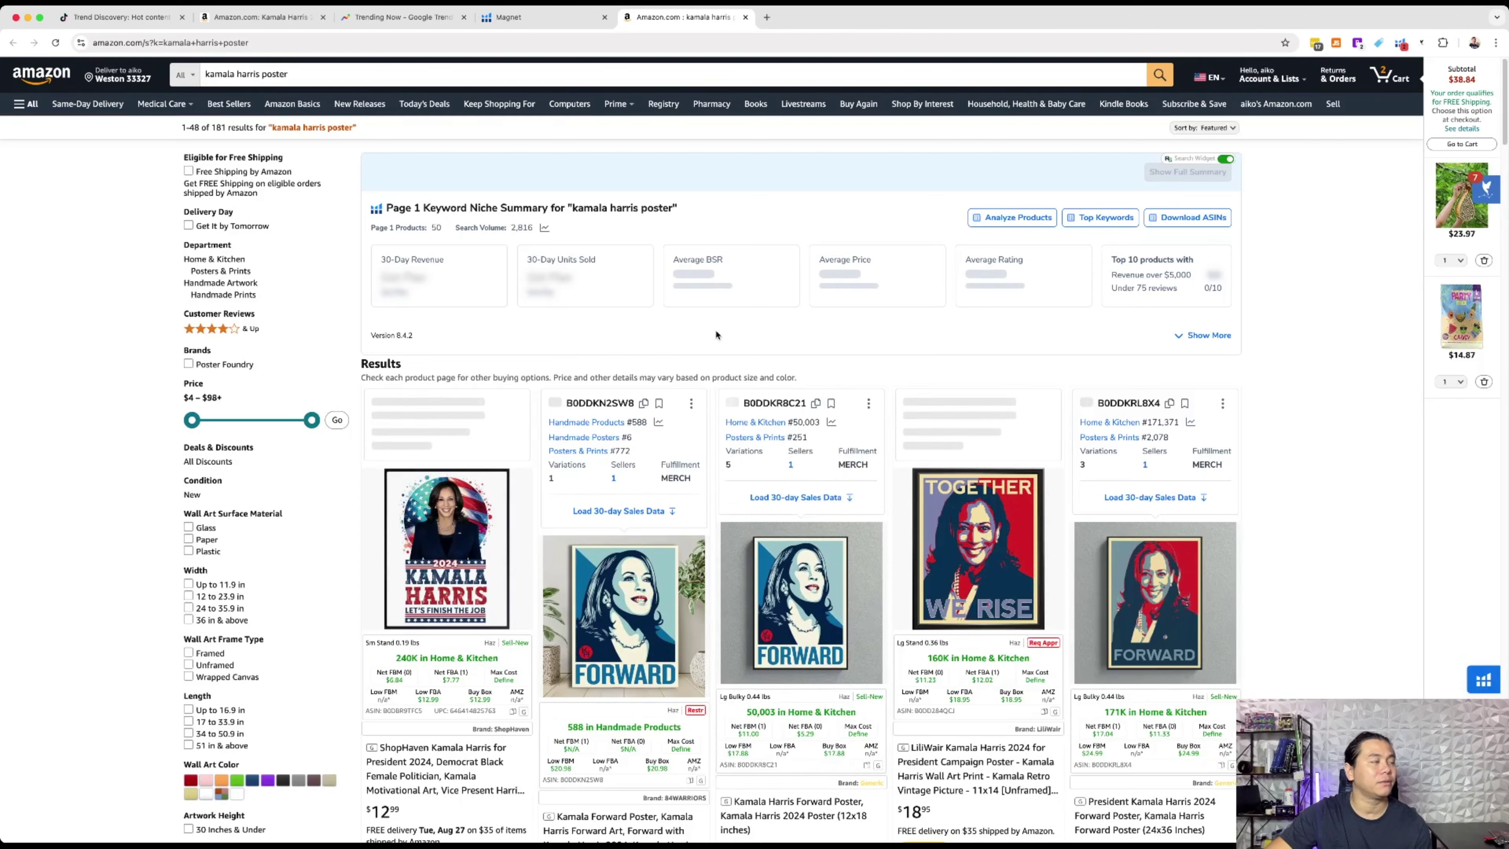
{"action": "key", "text": "super+w"}
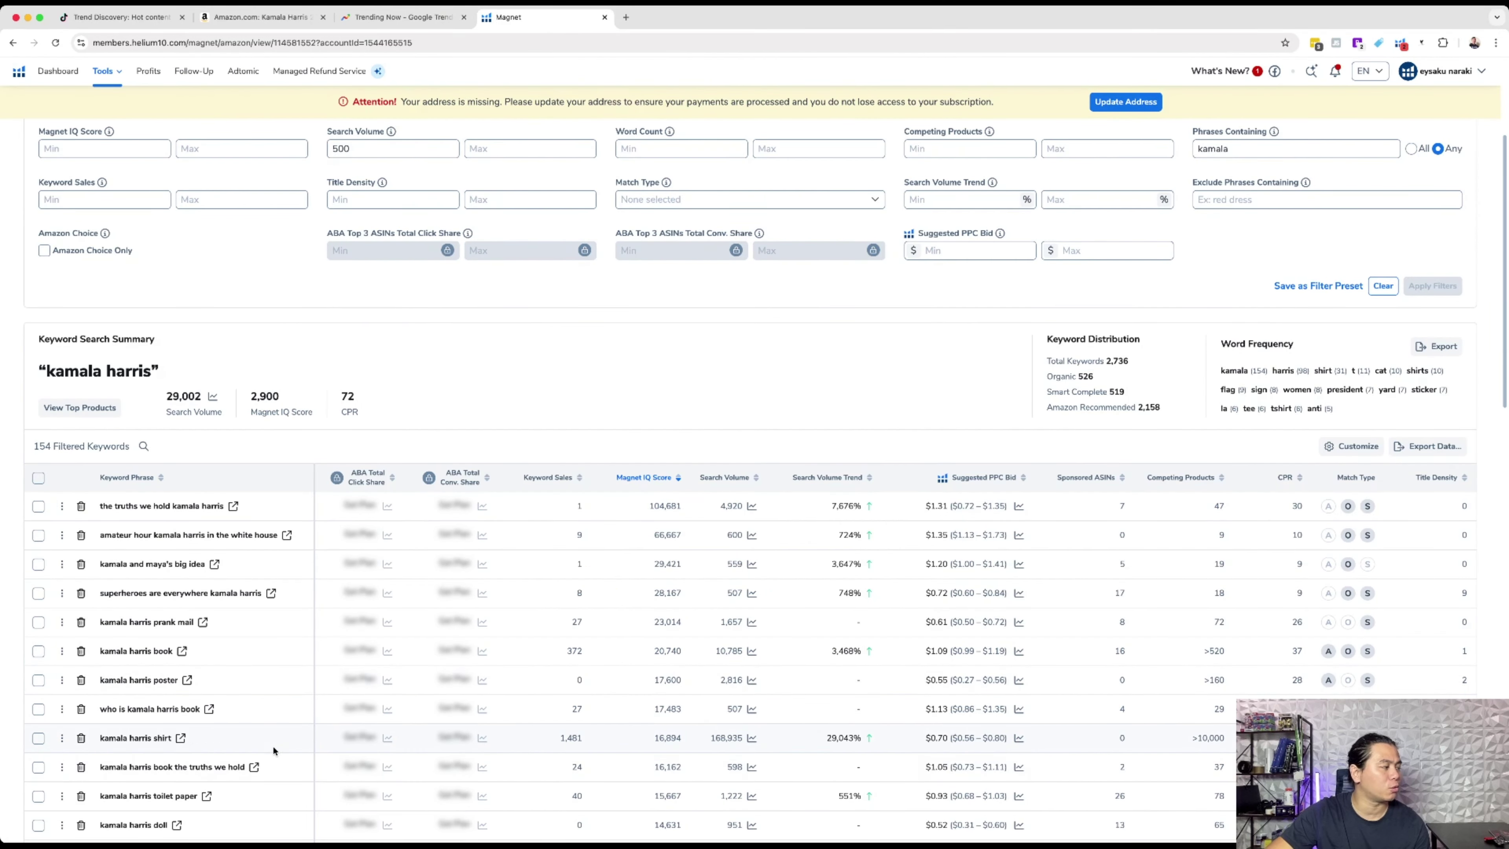
- Open the Amazon search results for the keyword "kamala harris toilet paper"
{"action": "scroll", "coordinate": [272, 750], "scroll_direction": "down", "scroll_amount": 2}
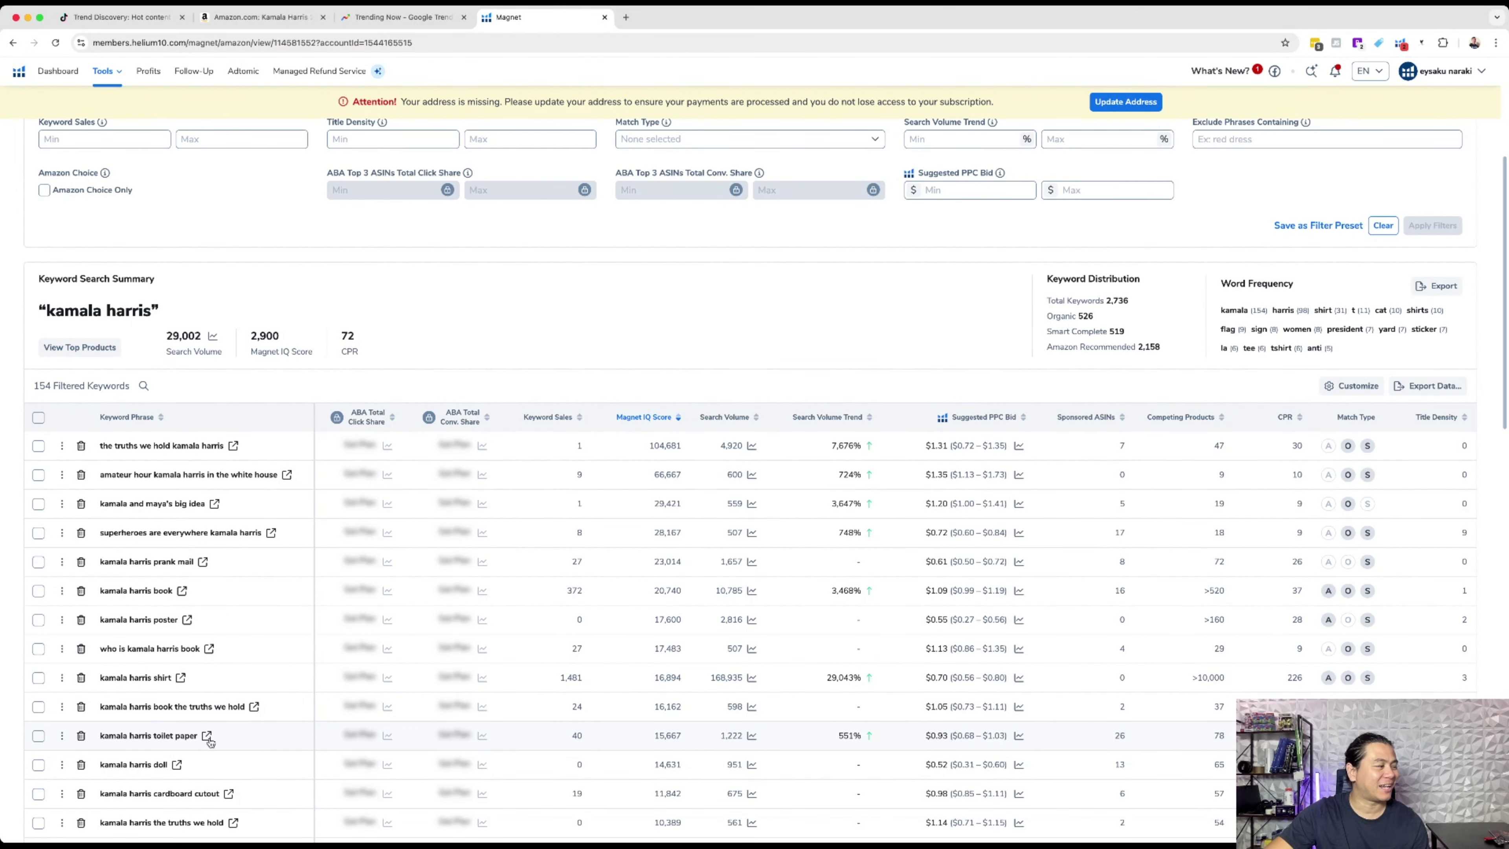
{"action": "left_click", "coordinate": [207, 736]}
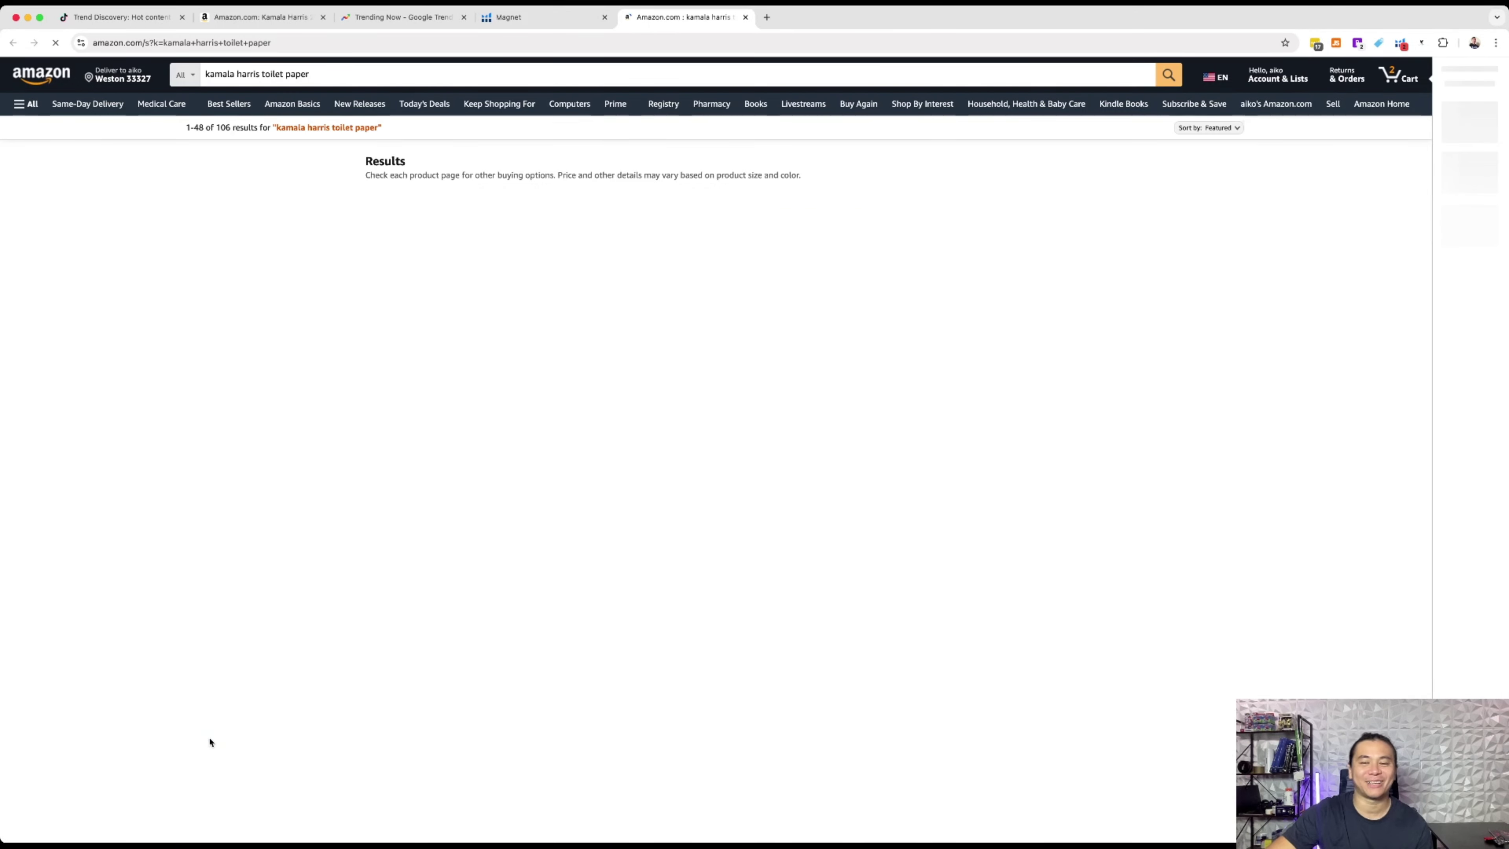